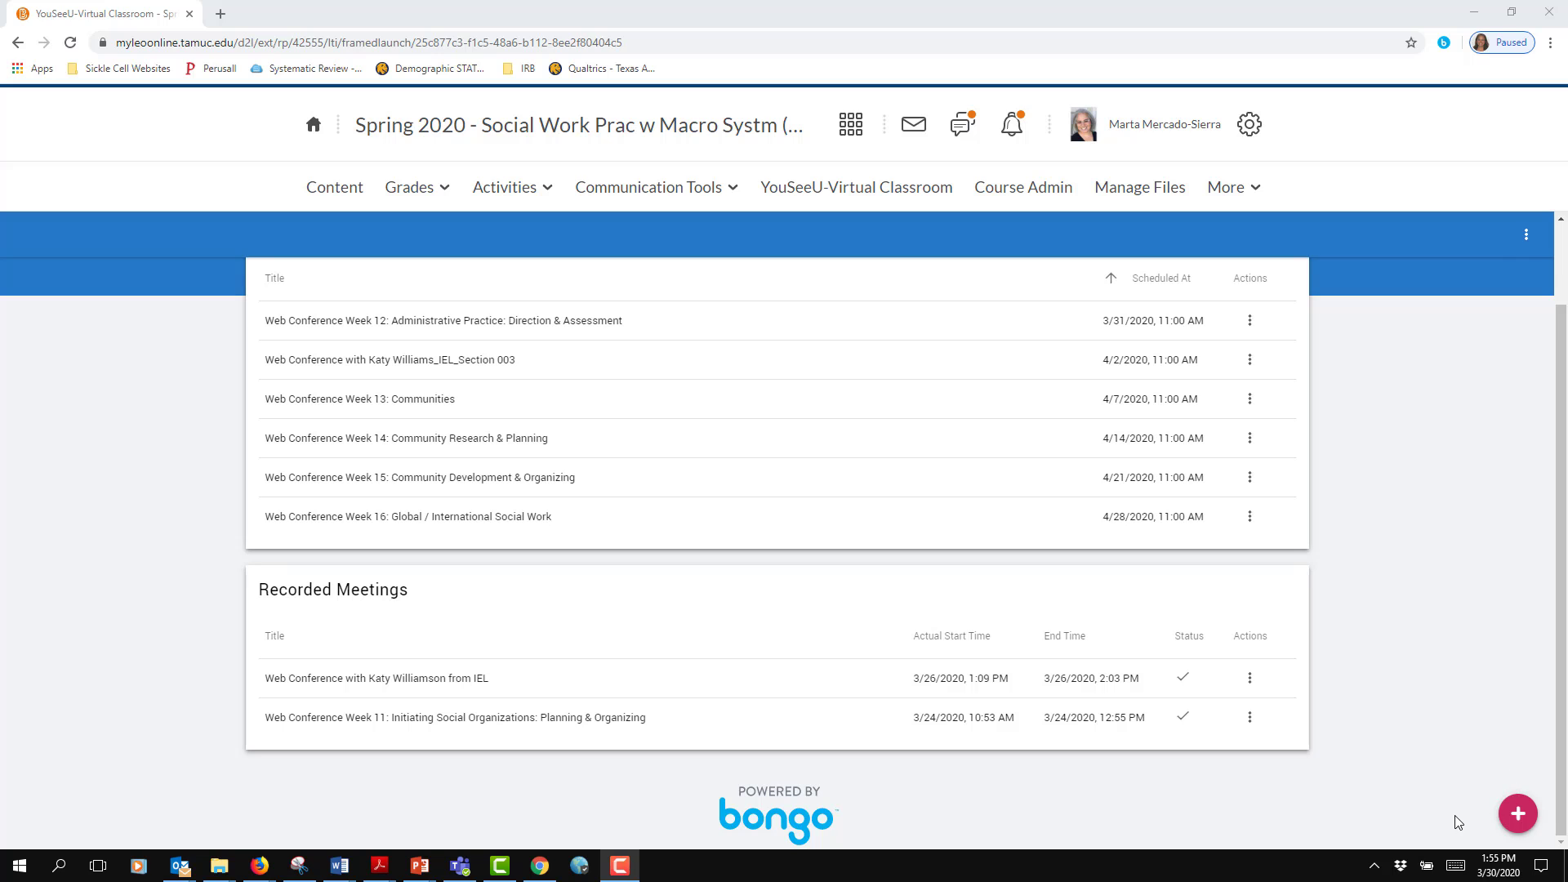
Start a new meeting and title it 'Meeting with Jane', fixing the typo
{"action": "left_click", "coordinate": [1519, 815]}
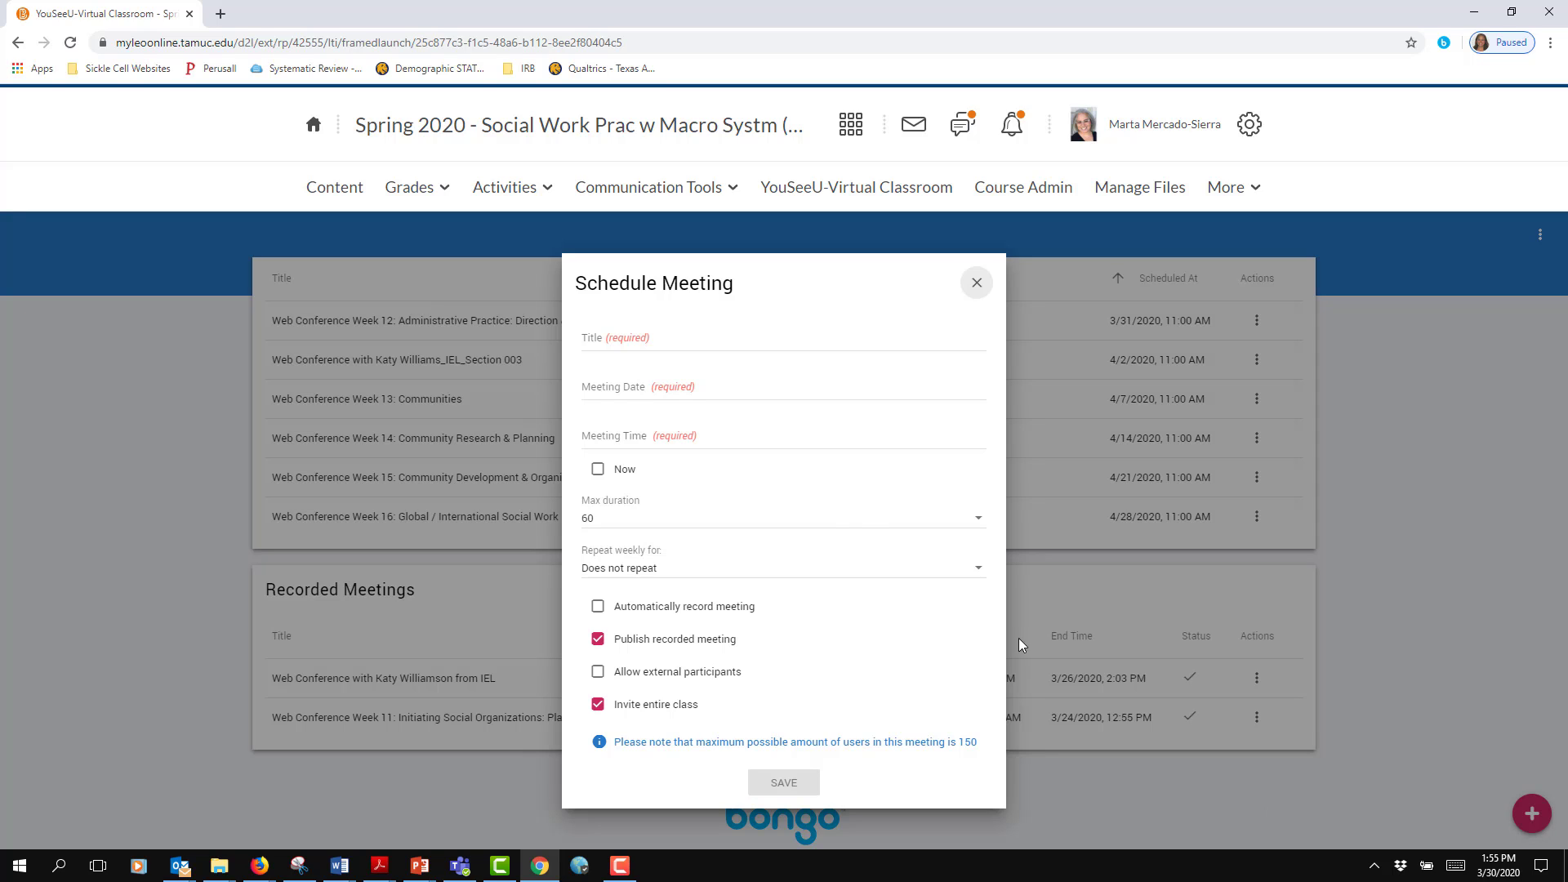
{"action": "left_click", "coordinate": [635, 344]}
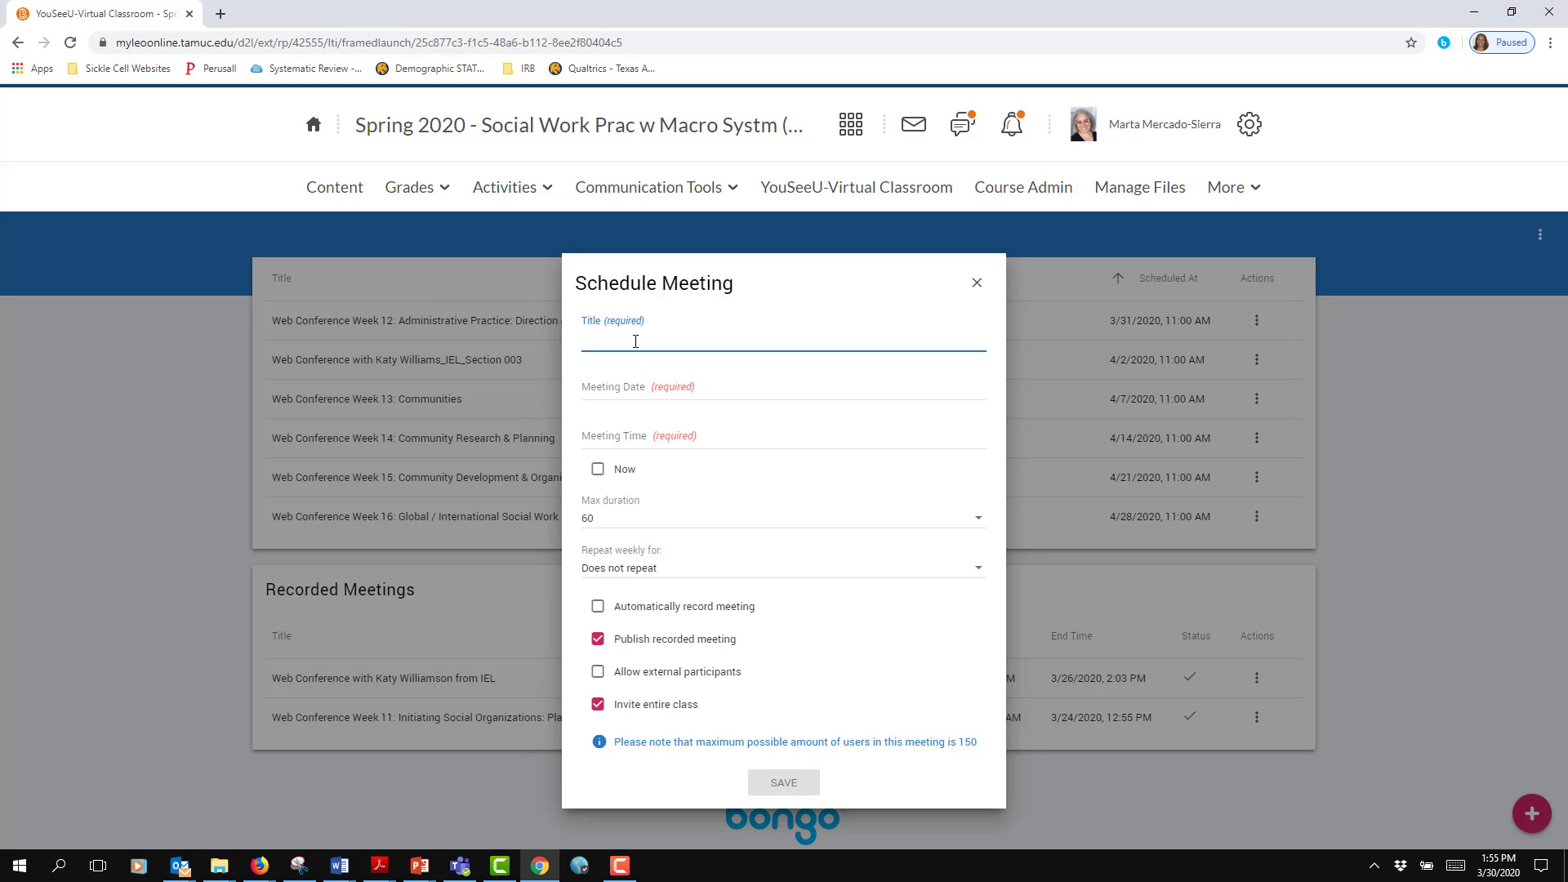
{"action": "type", "text": "Meetng "}
{"action": "type", "text": "with"}
{"action": "type", "text": " Jn"}
{"action": "type", "text": "ane"}
{"action": "left_click", "coordinate": [606, 341]}
{"action": "type", "text": "i"}
Date the meeting March 30, 2020 and begin choosing its start time
{"action": "left_click", "coordinate": [625, 385]}
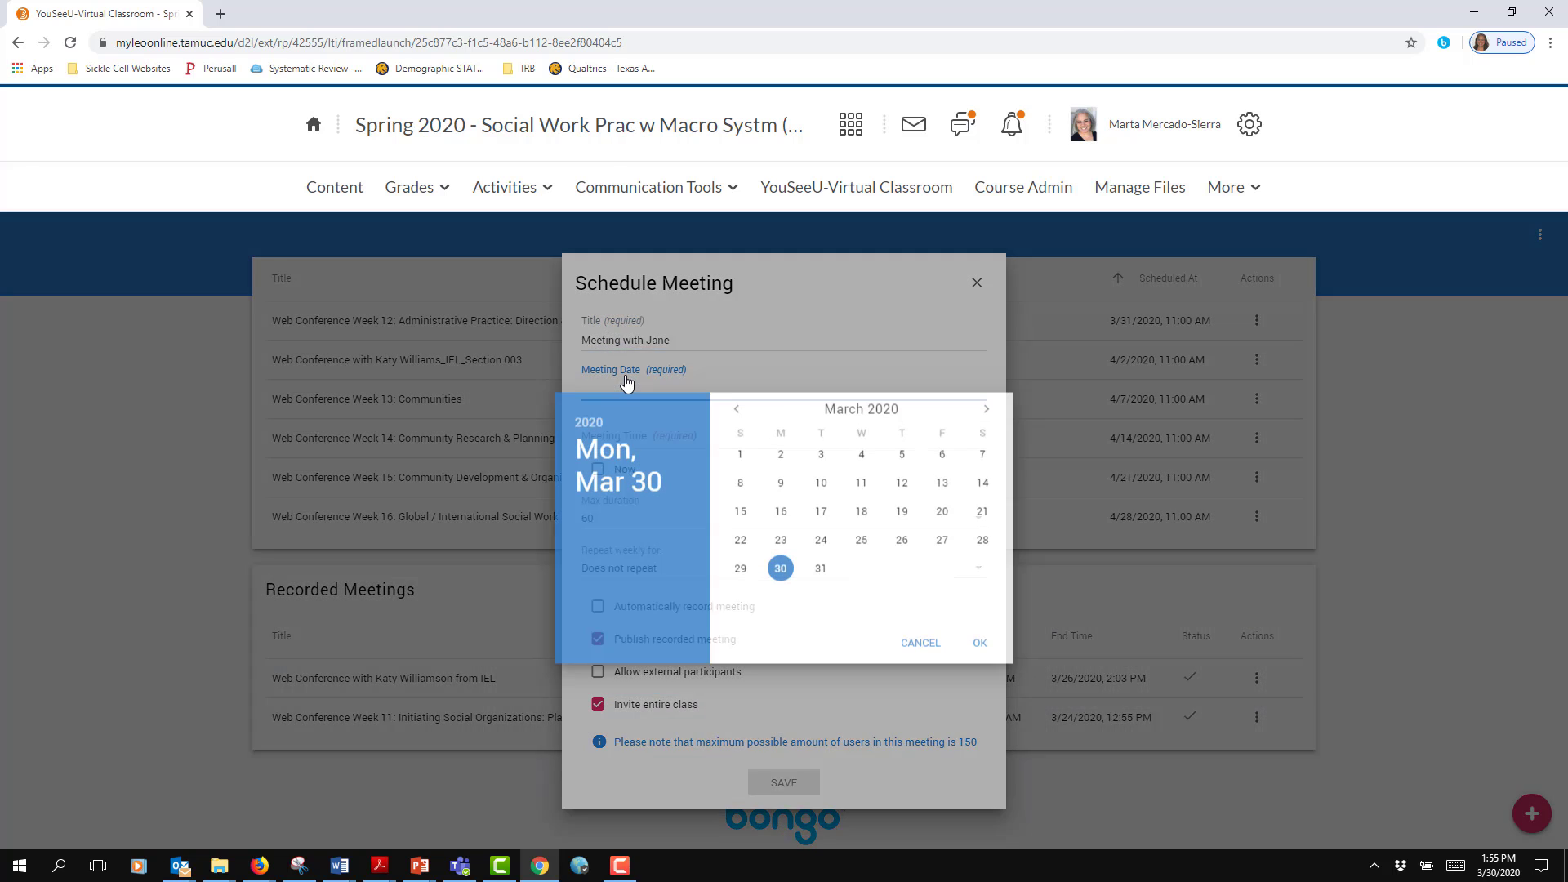
{"action": "left_click", "coordinate": [781, 572]}
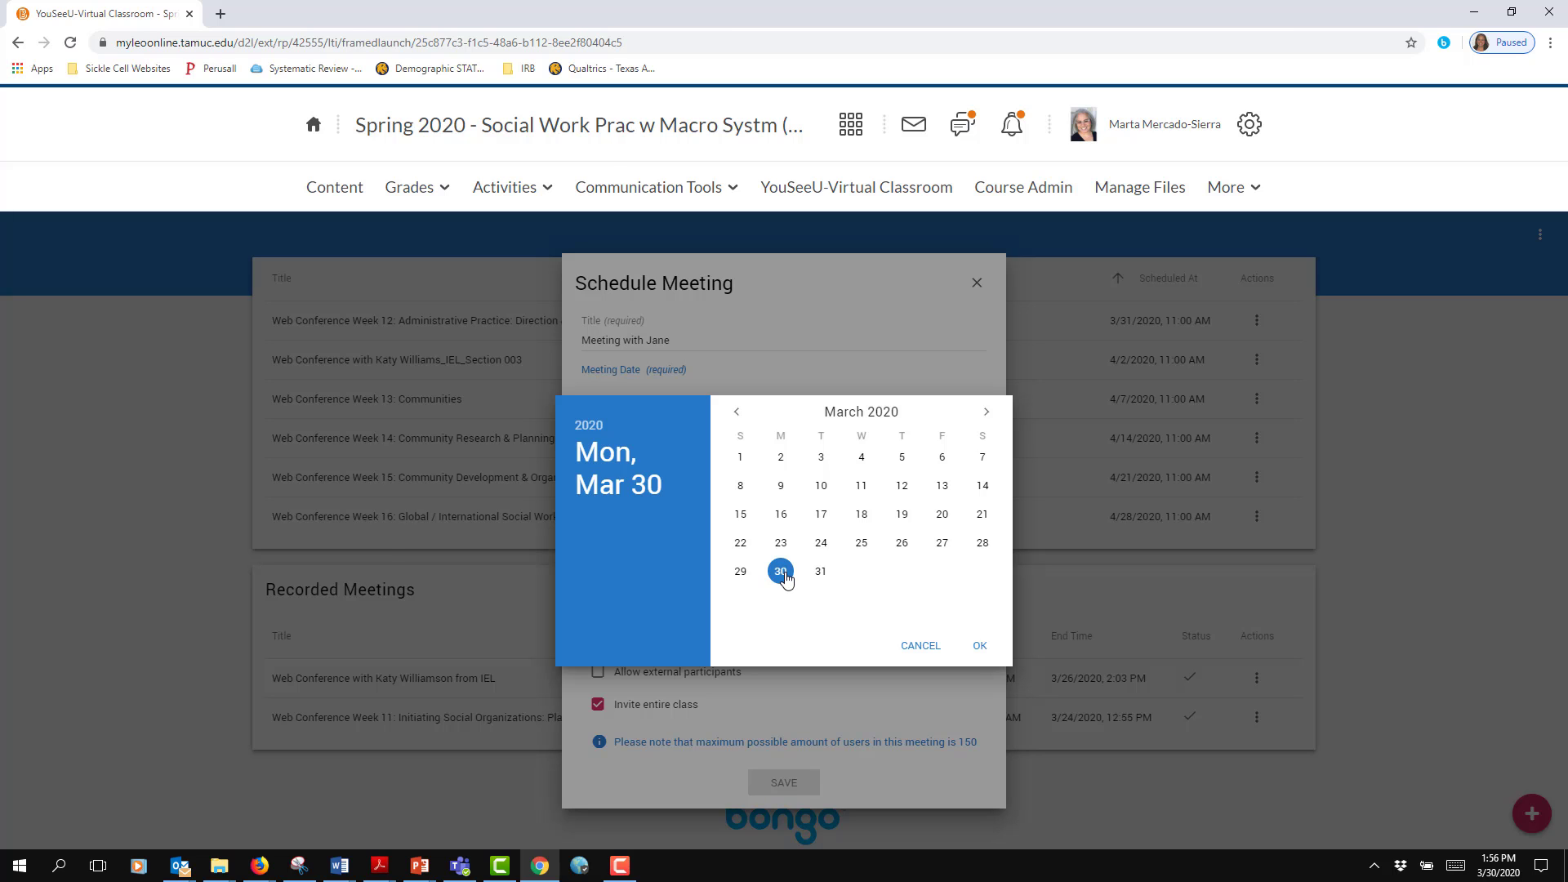
{"action": "left_click", "coordinate": [977, 646]}
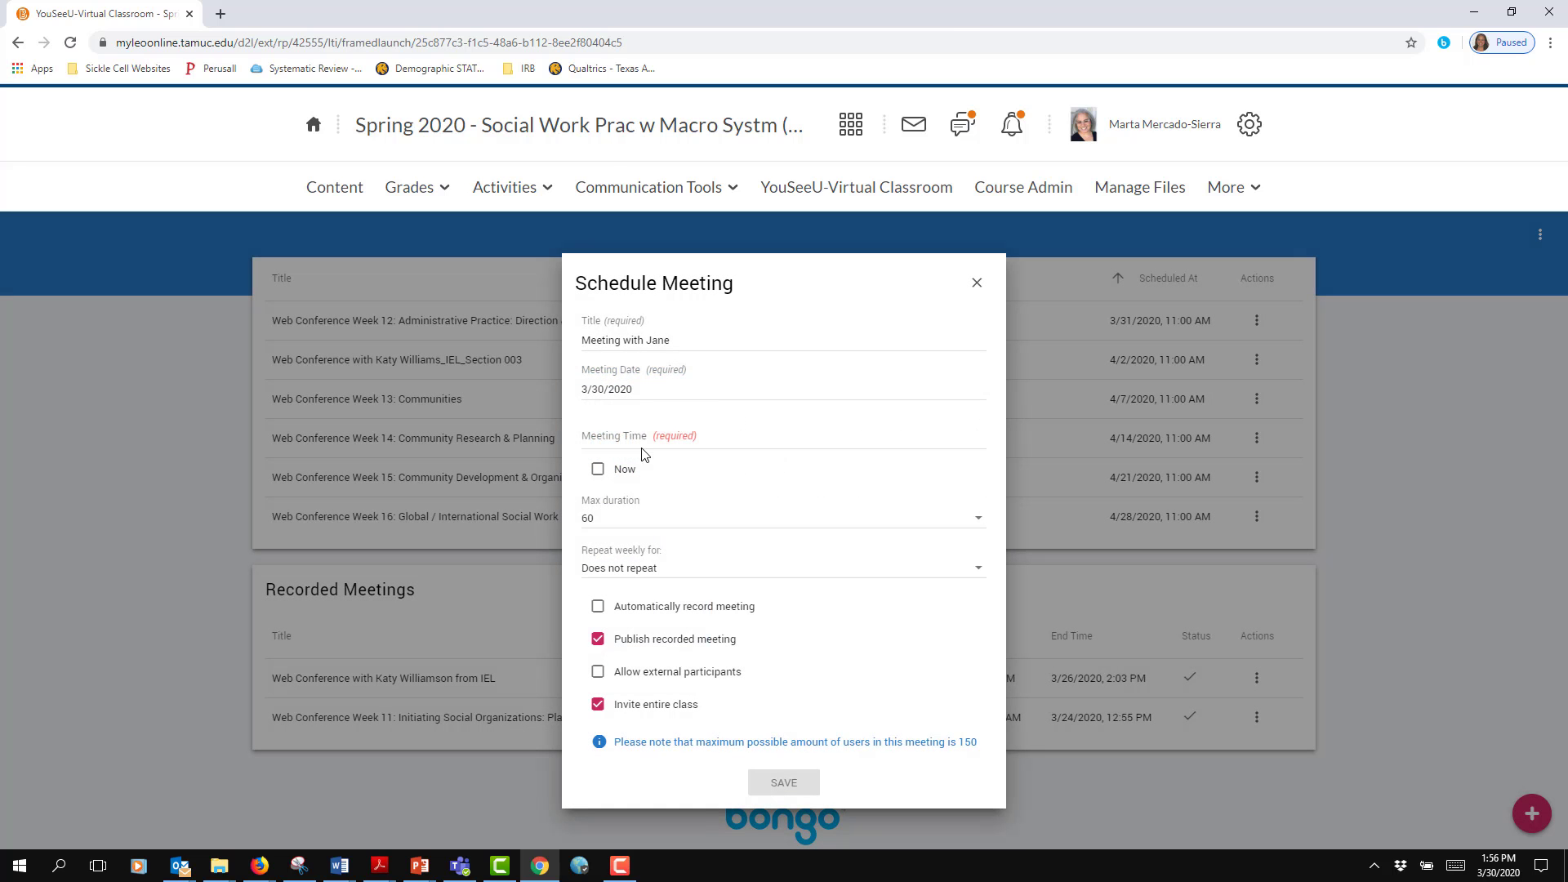
{"action": "left_click", "coordinate": [619, 439]}
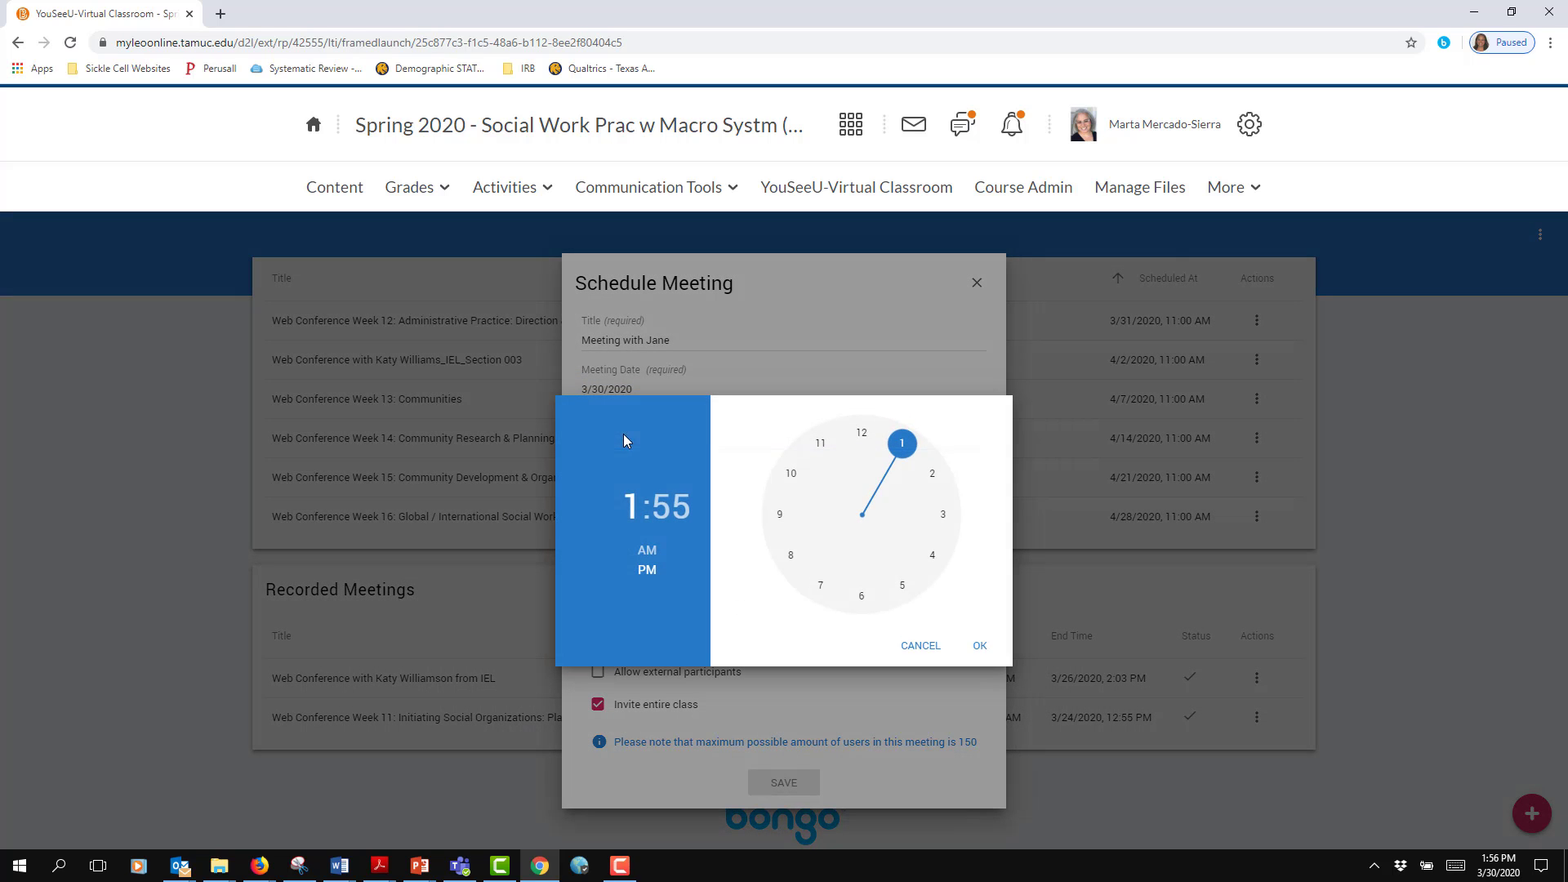
Confirm 1:55 PM and set the meeting to start now with a 15-minute maximum duration
{"action": "left_click", "coordinate": [980, 648]}
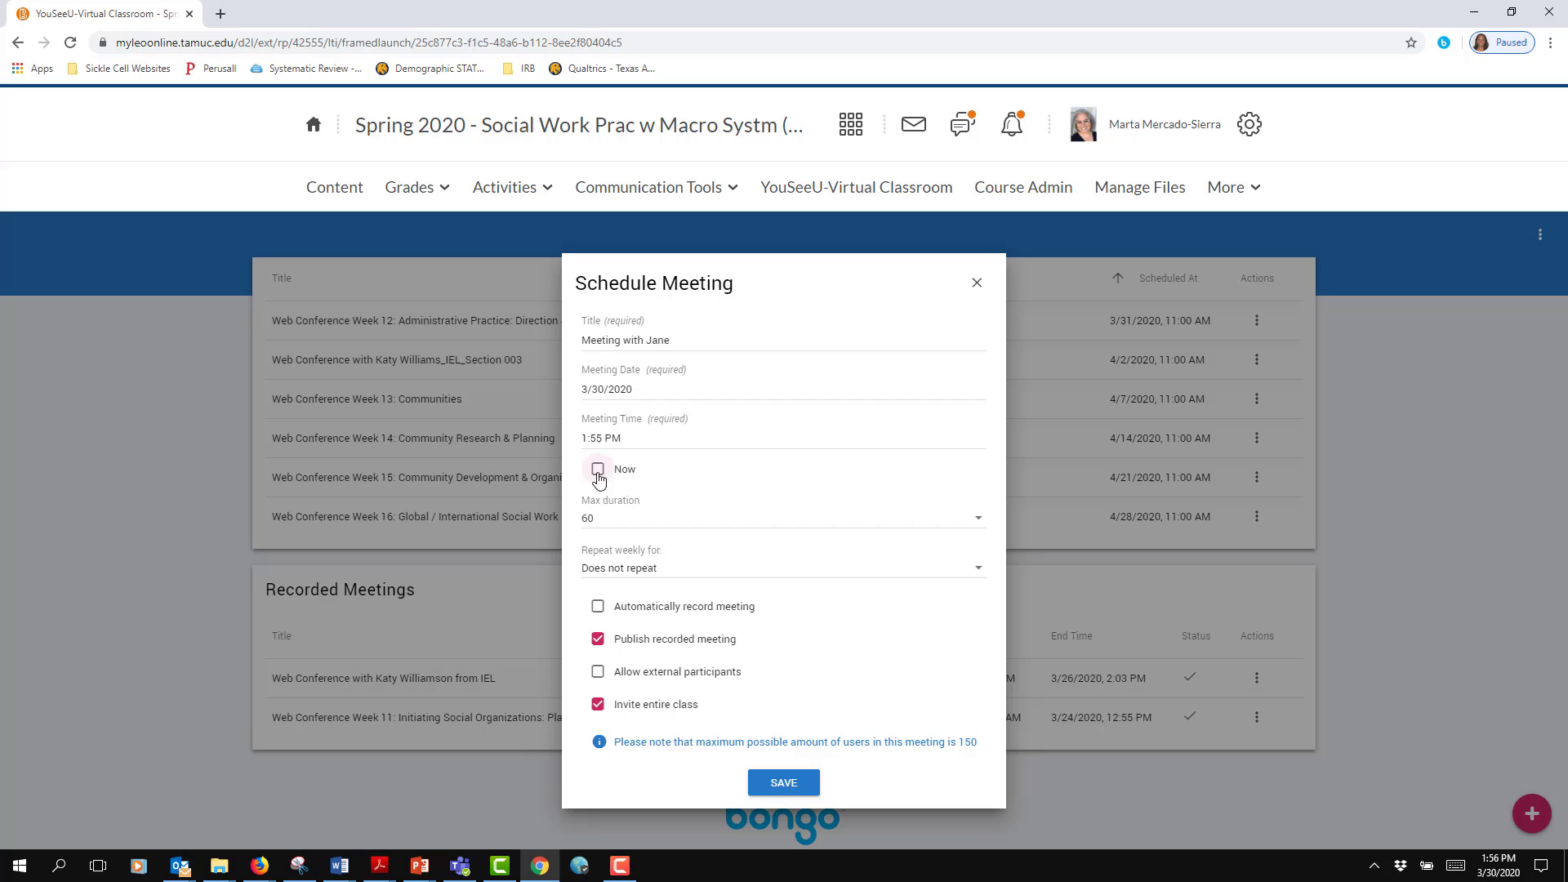
{"action": "left_click", "coordinate": [598, 471]}
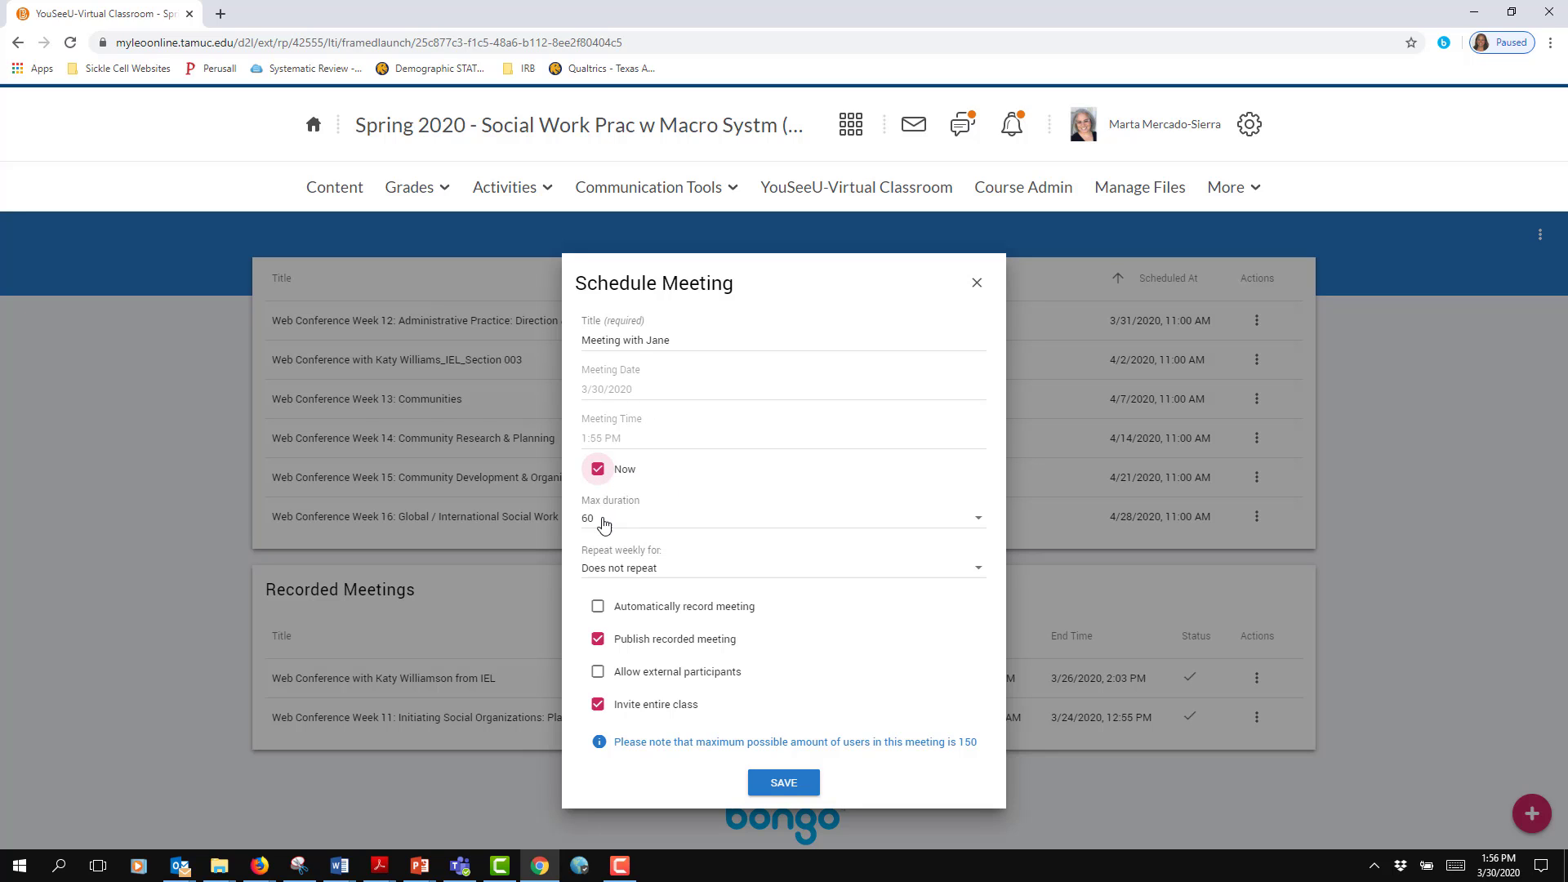
{"action": "left_click", "coordinate": [714, 523]}
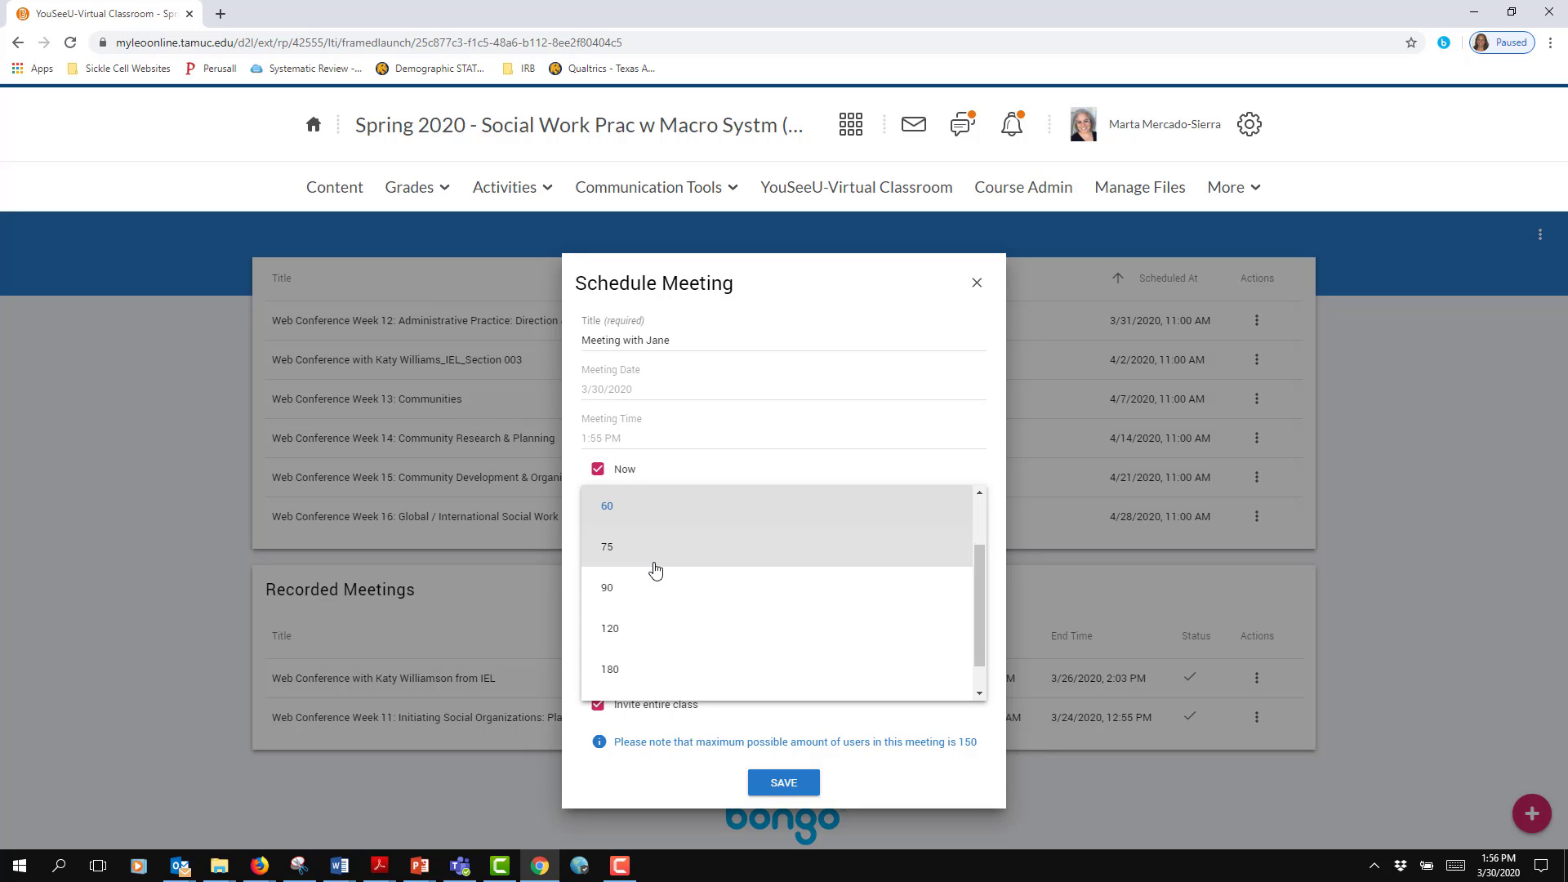
{"action": "scroll", "coordinate": [652, 625], "scroll_direction": "down", "scroll_amount": 1}
{"action": "scroll", "coordinate": [652, 625], "scroll_direction": "up", "scroll_amount": 3}
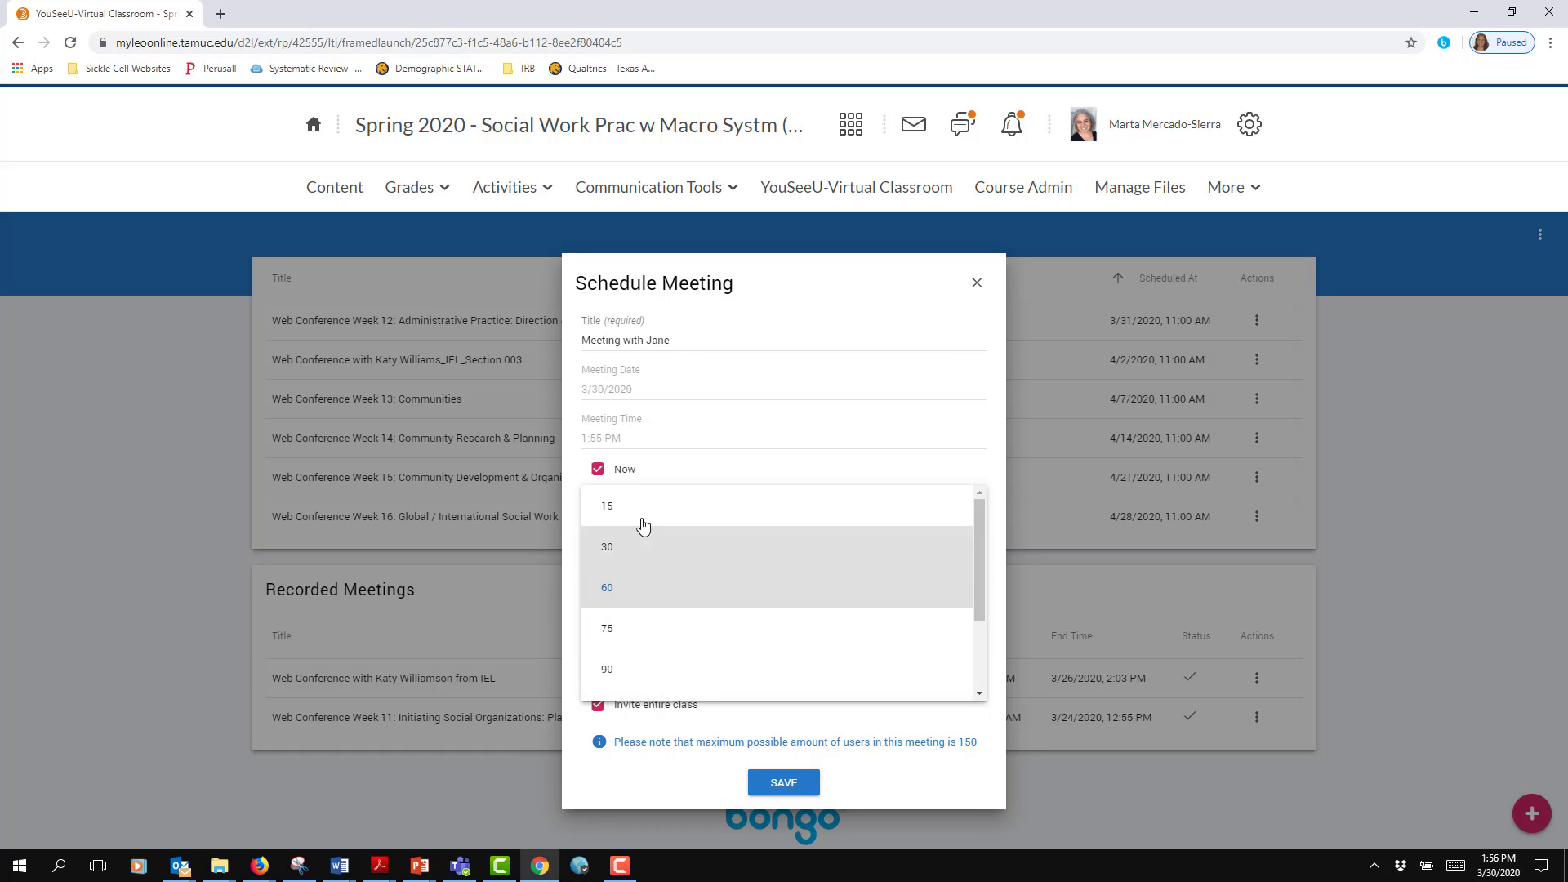
{"action": "left_click", "coordinate": [857, 511]}
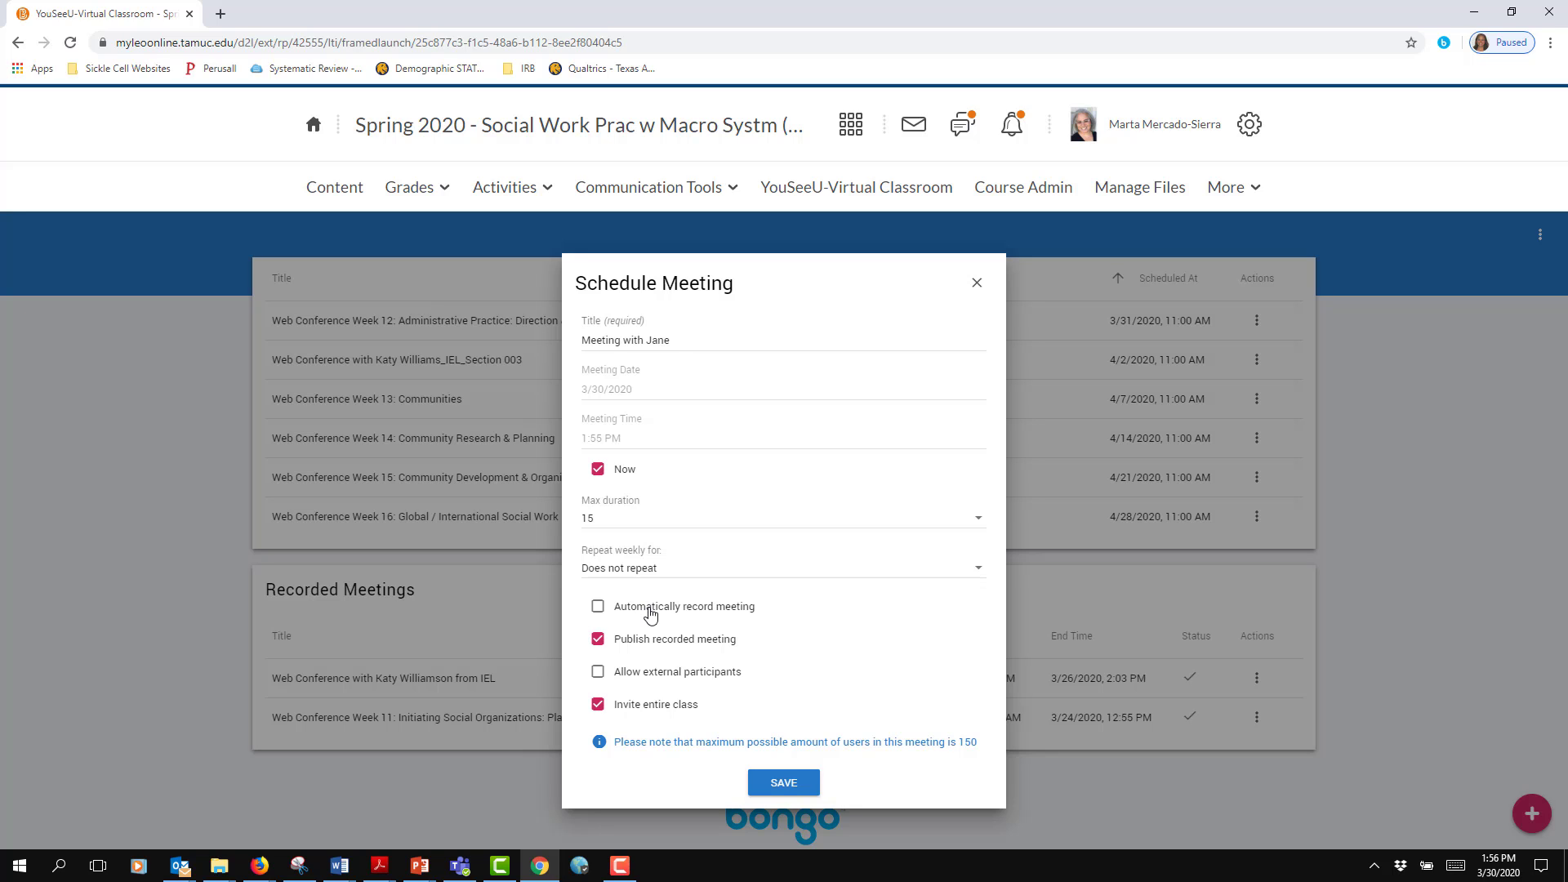
Uncheck Invite entire class
{"action": "mouse_move", "coordinate": [646, 611]}
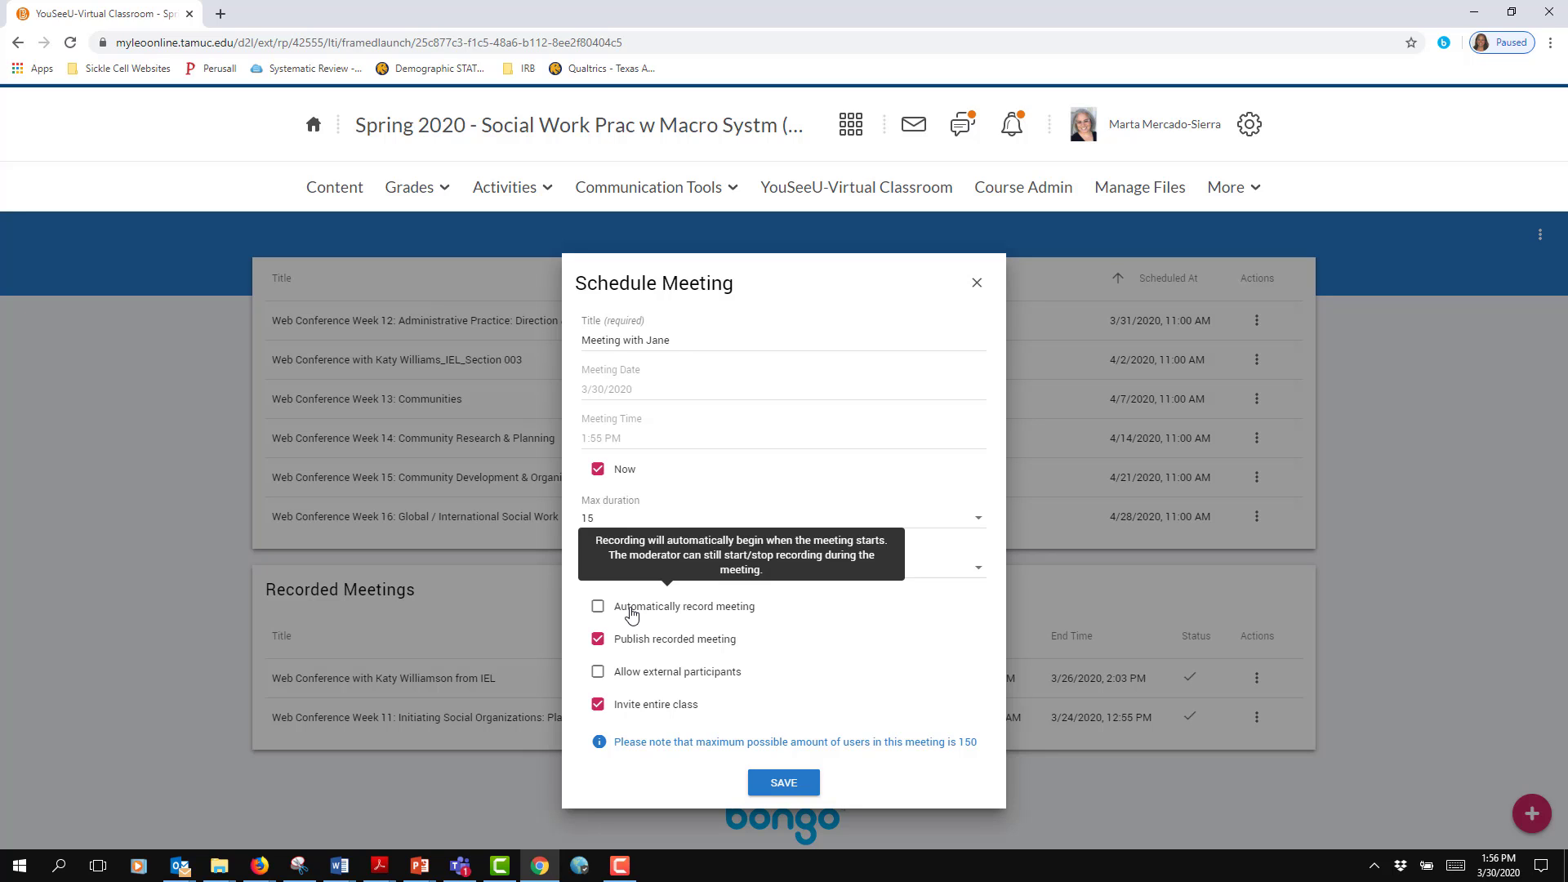
{"action": "mouse_move", "coordinate": [598, 649]}
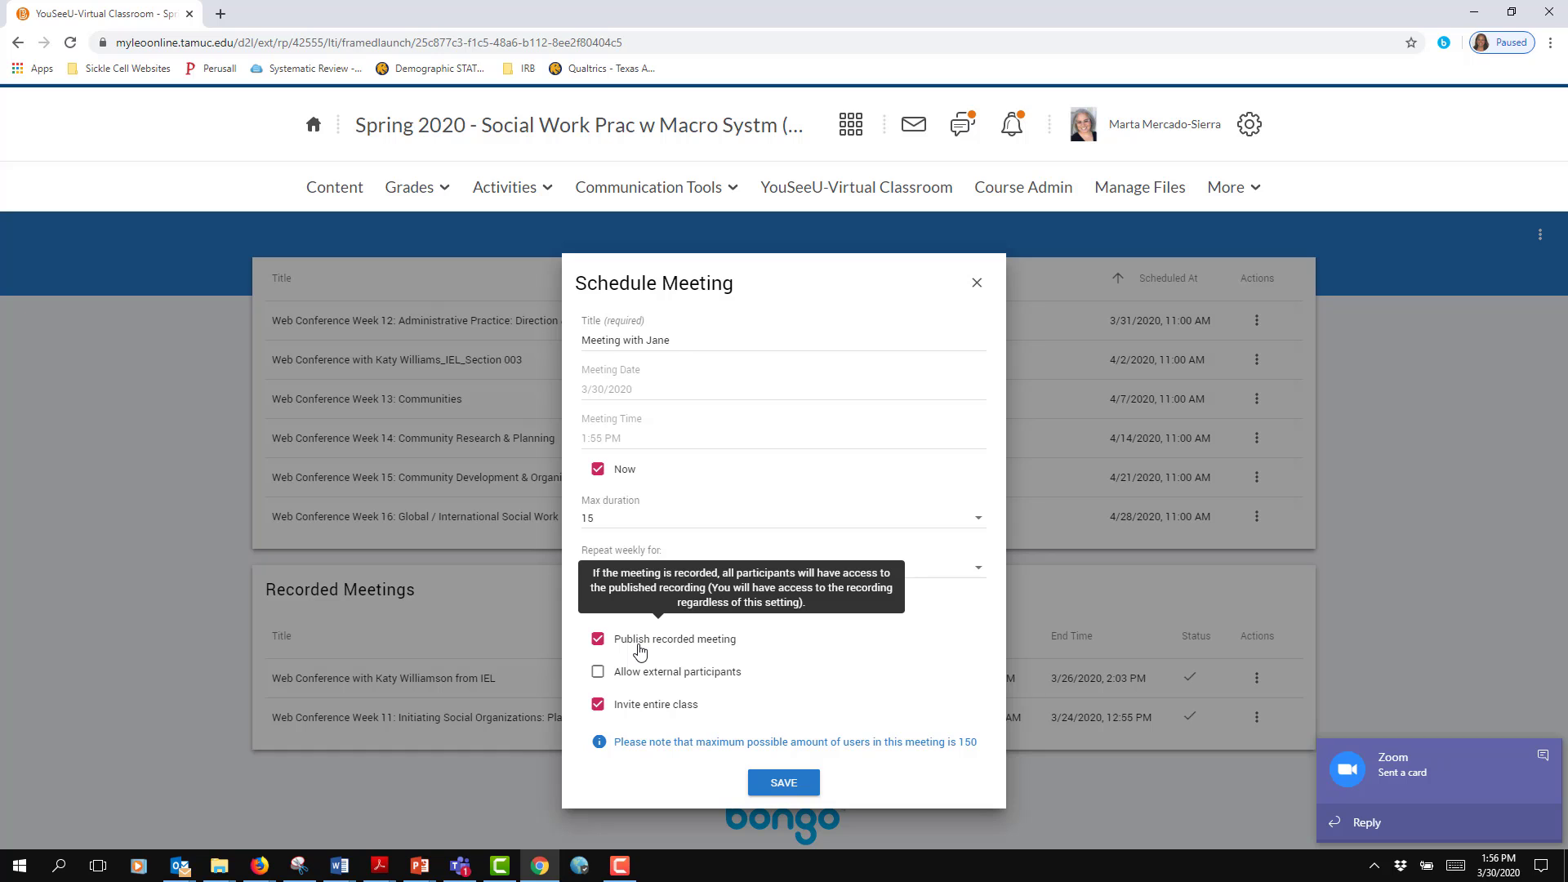
{"action": "left_click", "coordinate": [599, 711]}
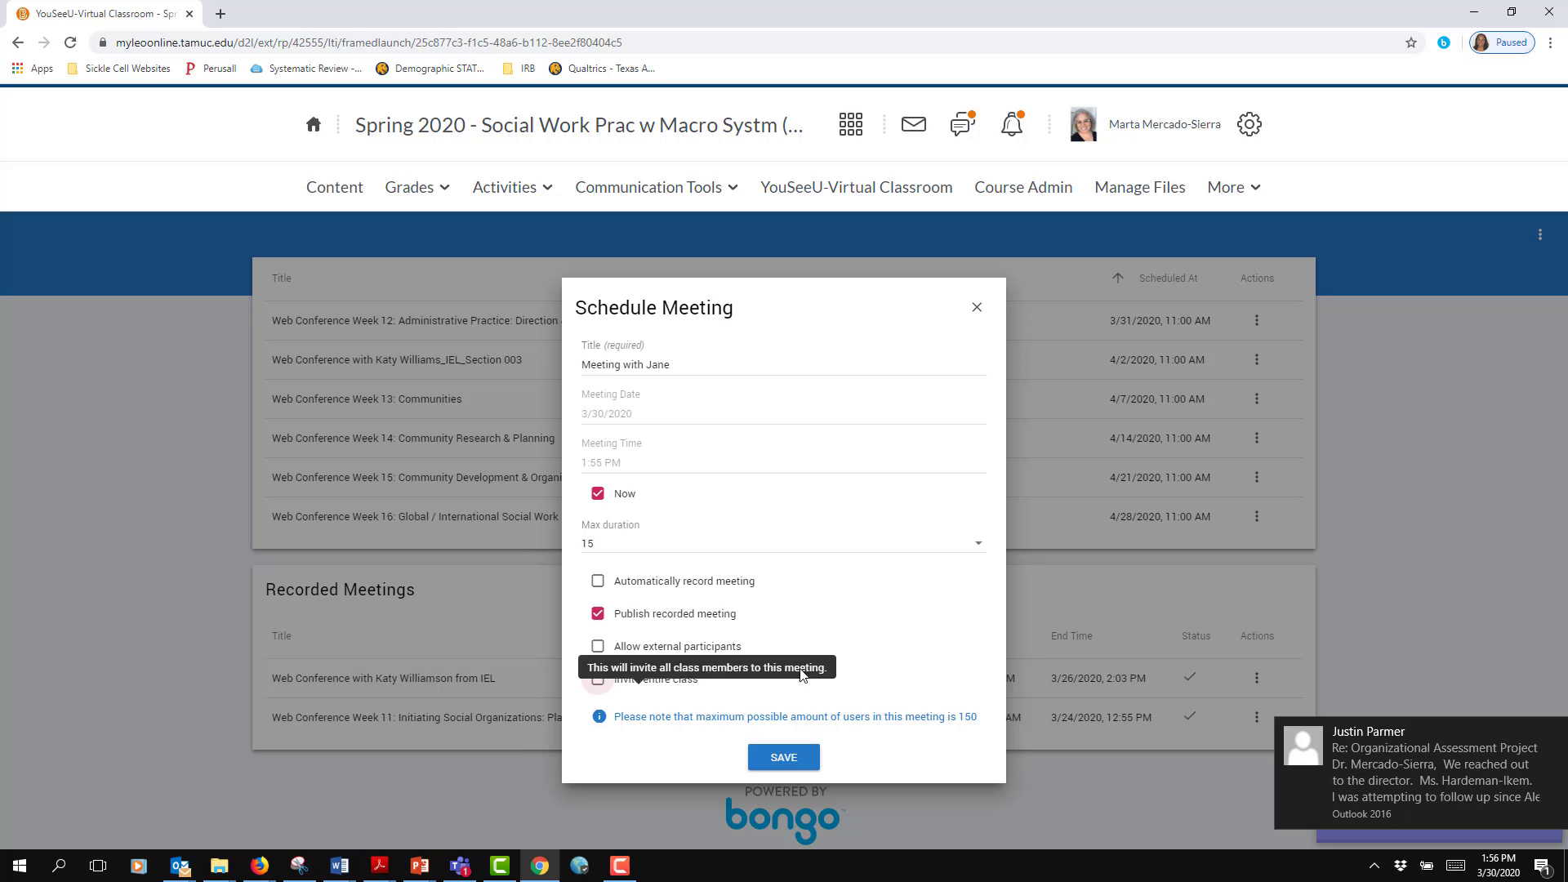
Save Meeting with Jane, then add and remove a student in Manage Invites, leaving no invitees
{"action": "left_click", "coordinate": [799, 761]}
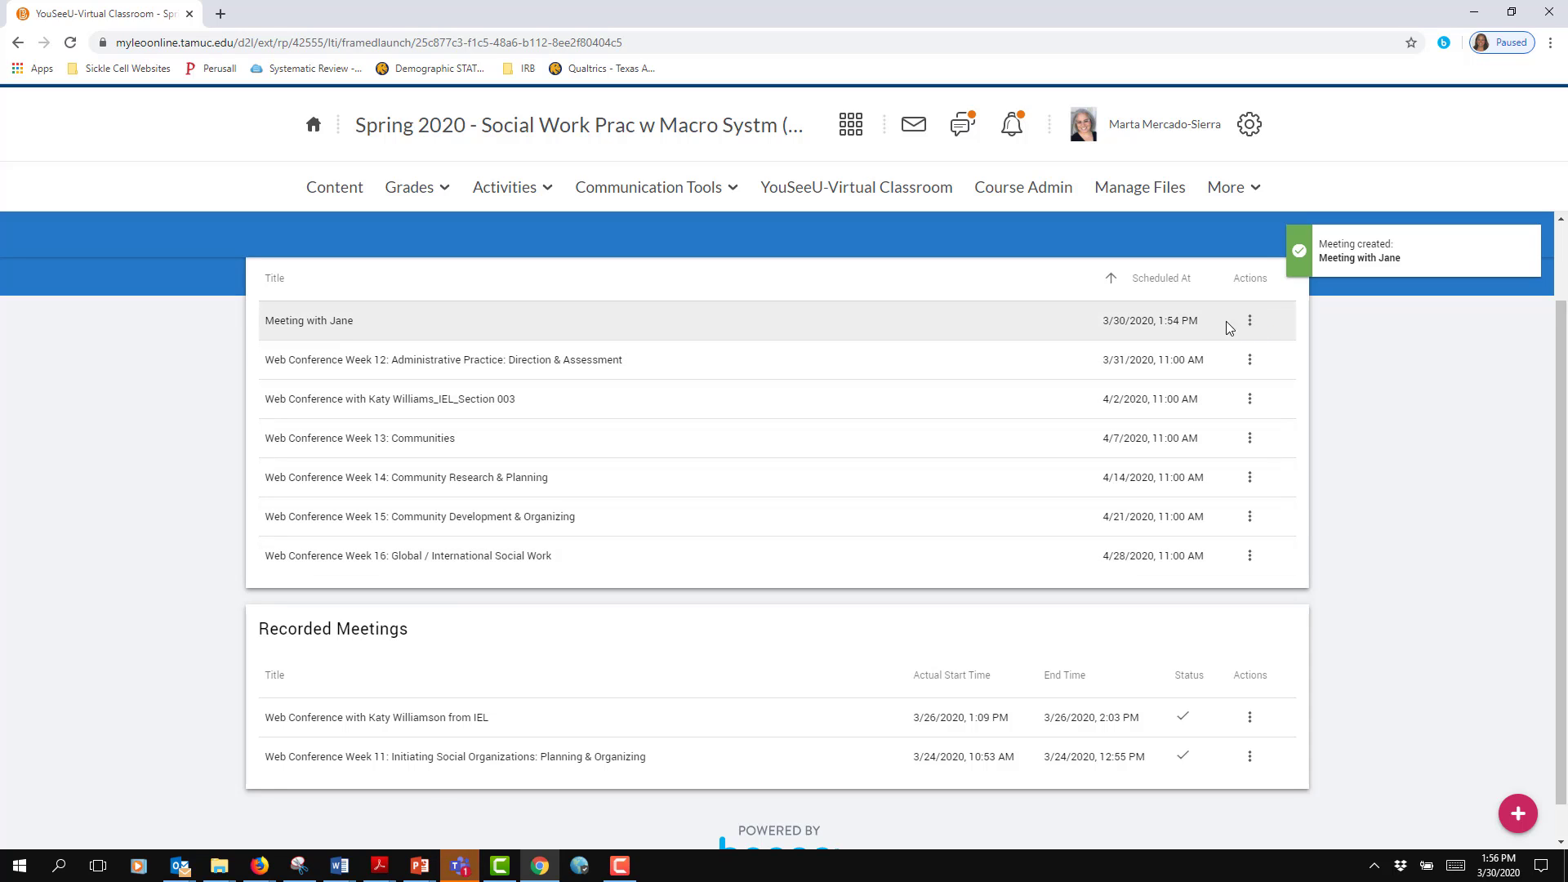
{"action": "left_click", "coordinate": [1251, 322]}
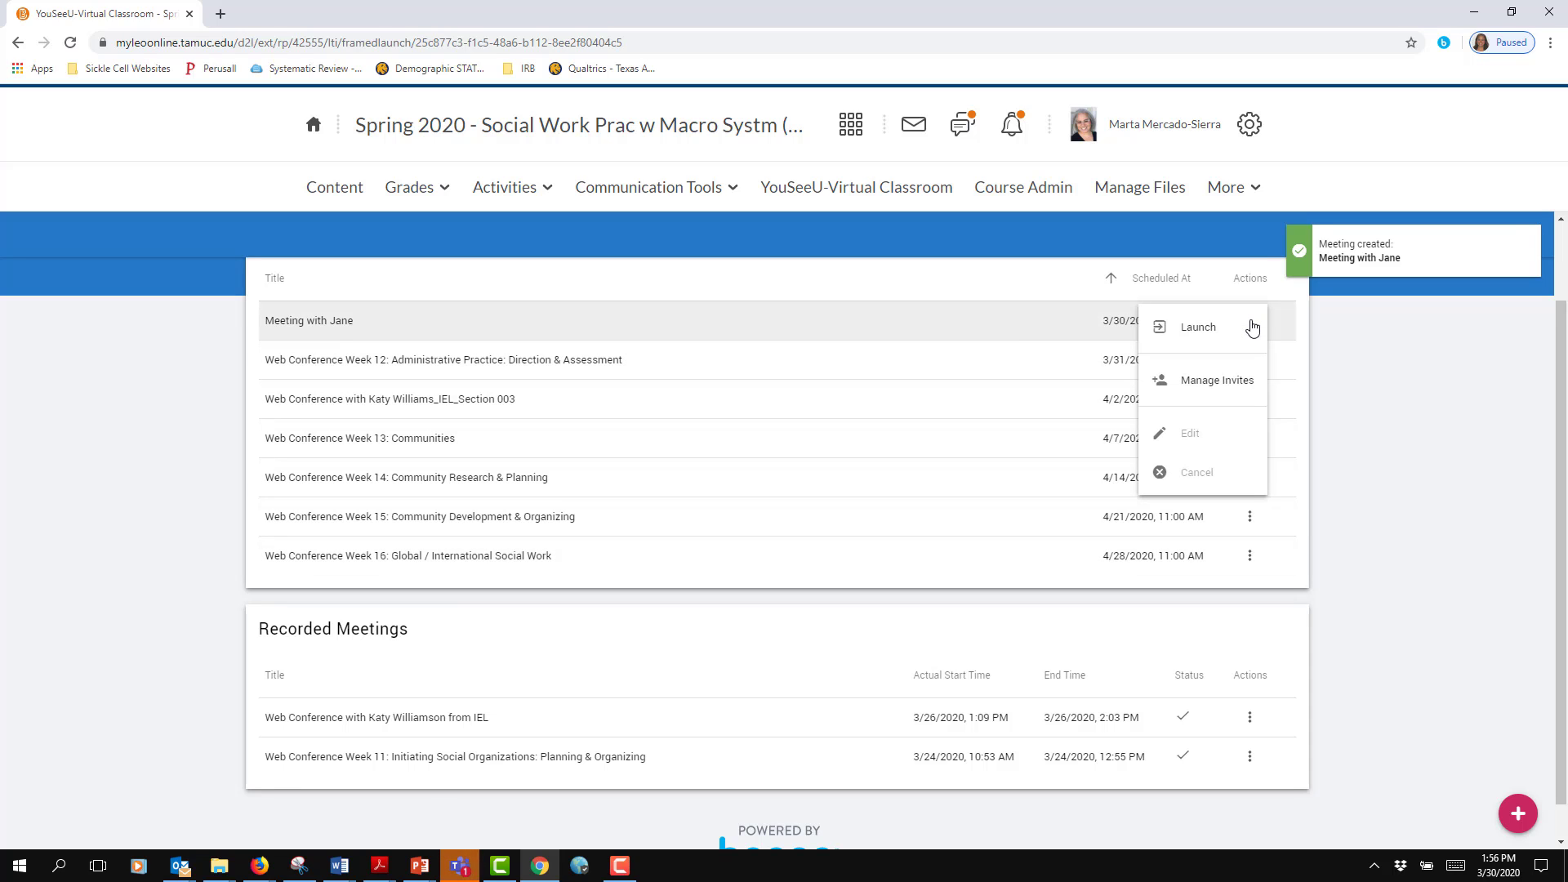
{"action": "left_click", "coordinate": [1226, 389]}
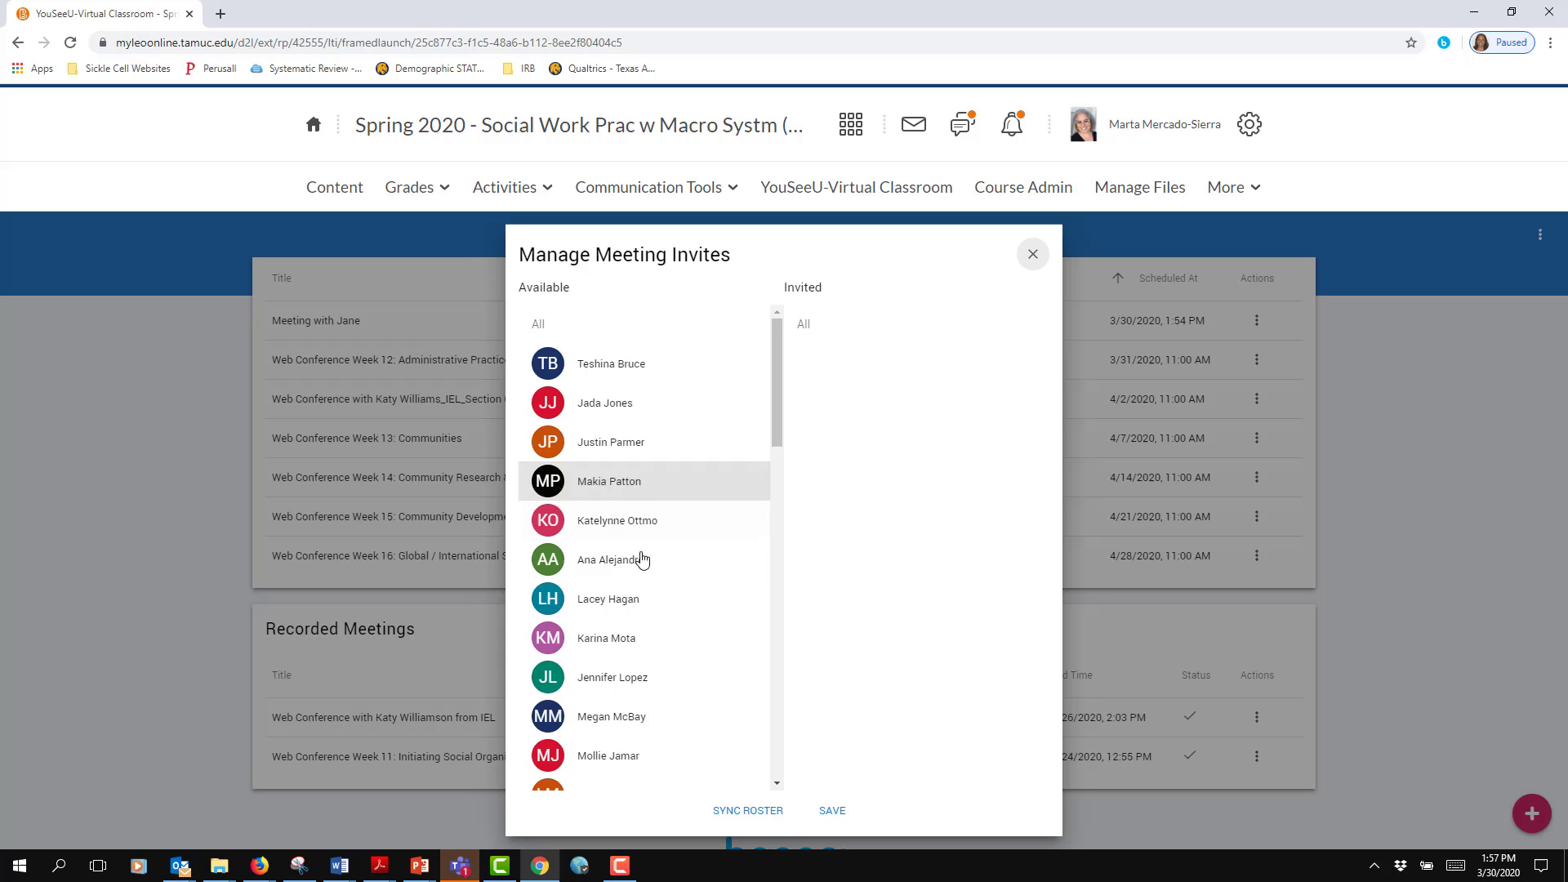
{"action": "left_click", "coordinate": [613, 448]}
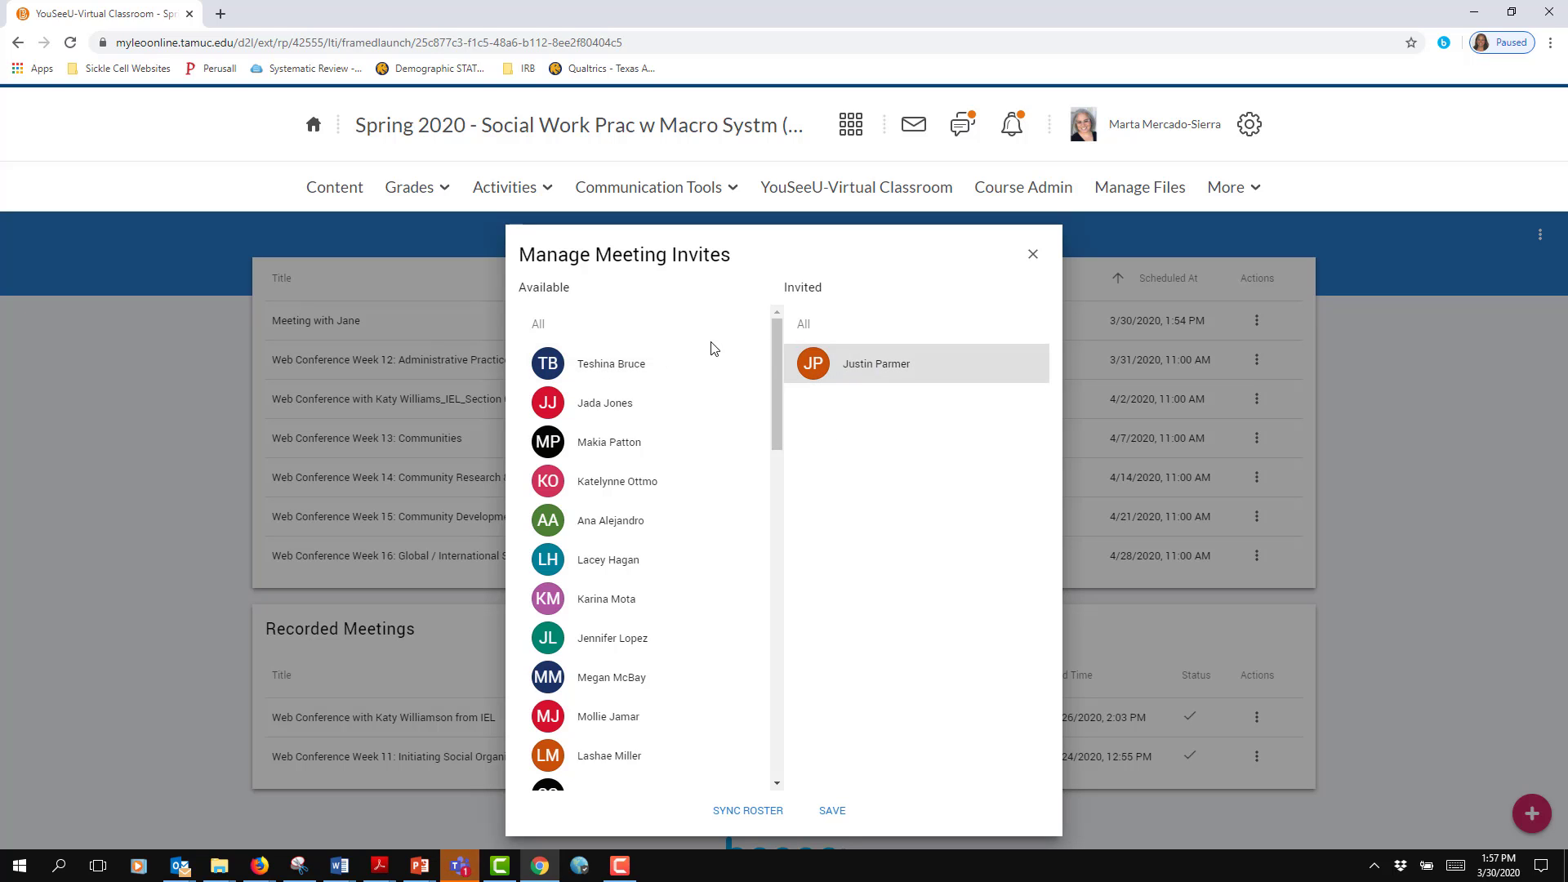
{"action": "left_click", "coordinate": [856, 365]}
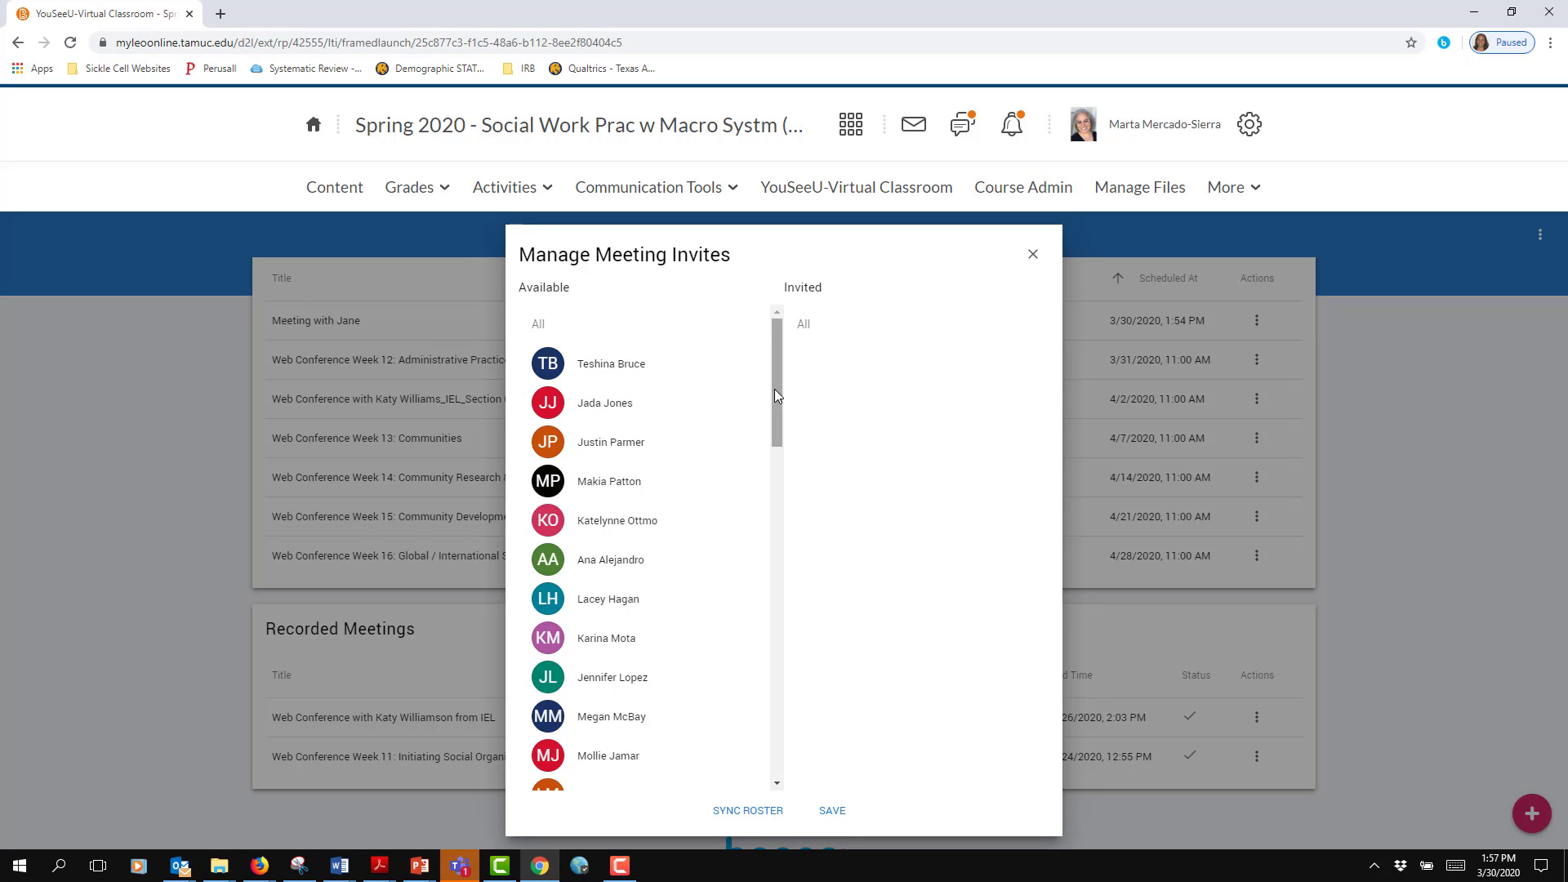
{"action": "left_click_drag", "start_coordinate": [774, 389], "coordinate": [777, 398]}
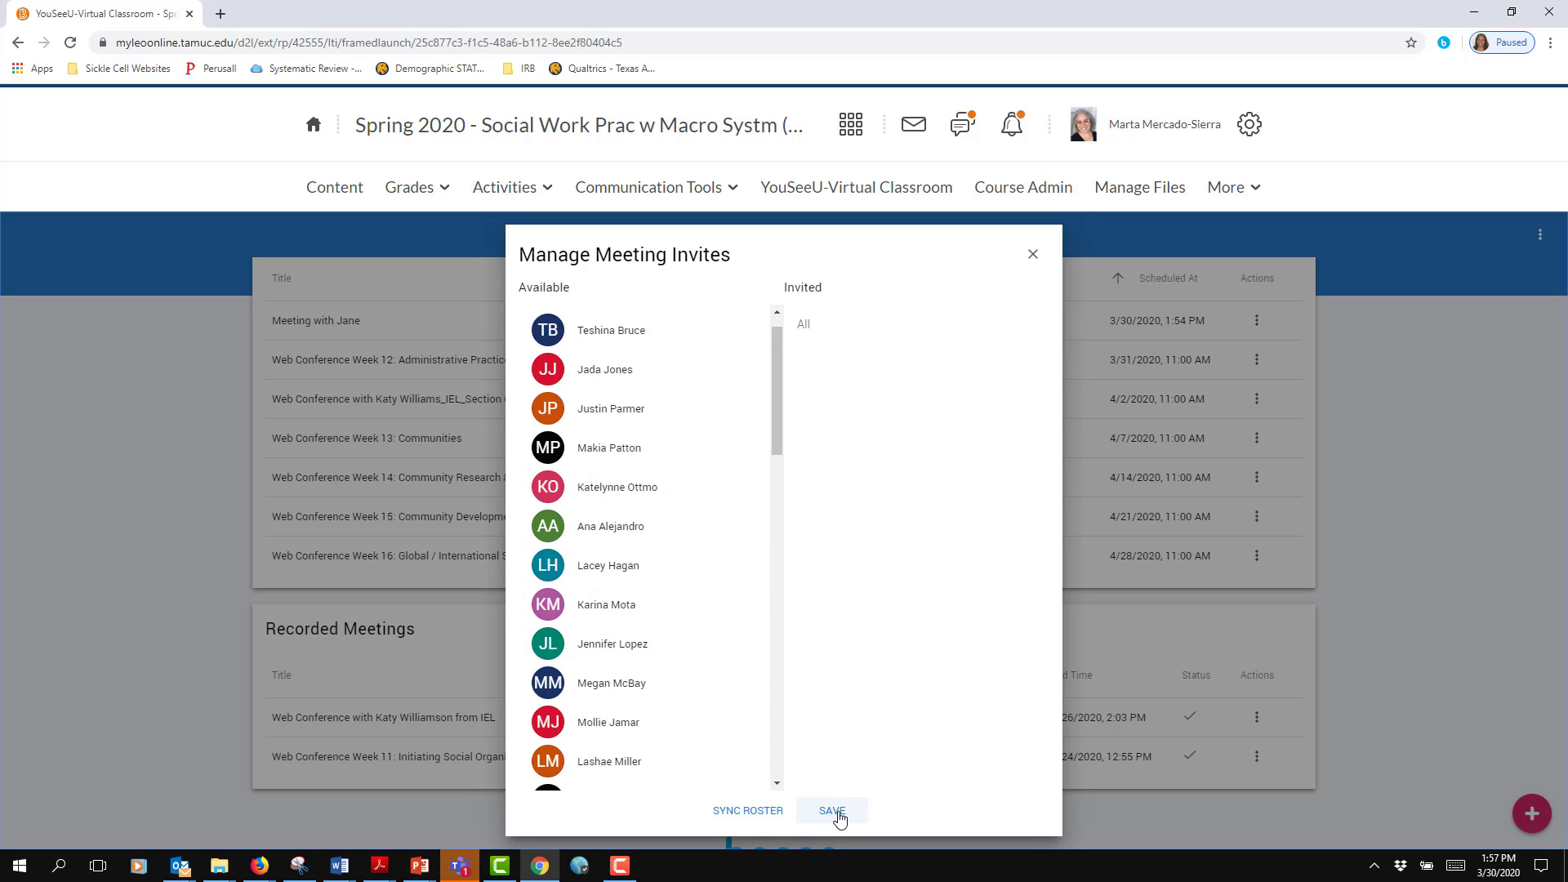
{"action": "left_click", "coordinate": [1034, 256]}
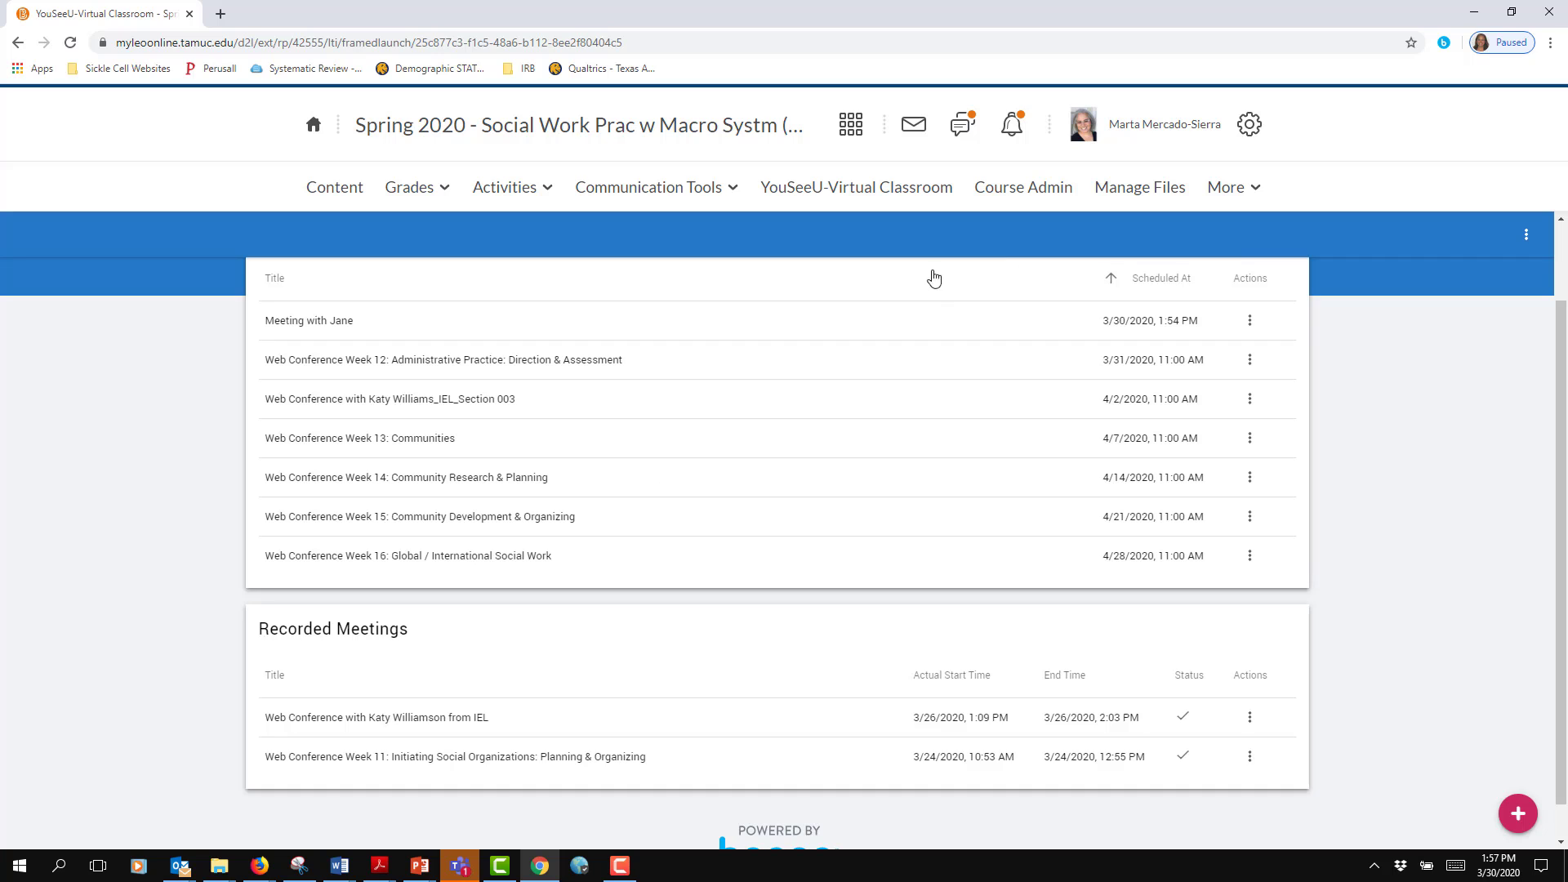
Launch the Meeting with Jane session, dismiss the audio prompt, and leave the meeting
{"action": "left_click", "coordinate": [1258, 326]}
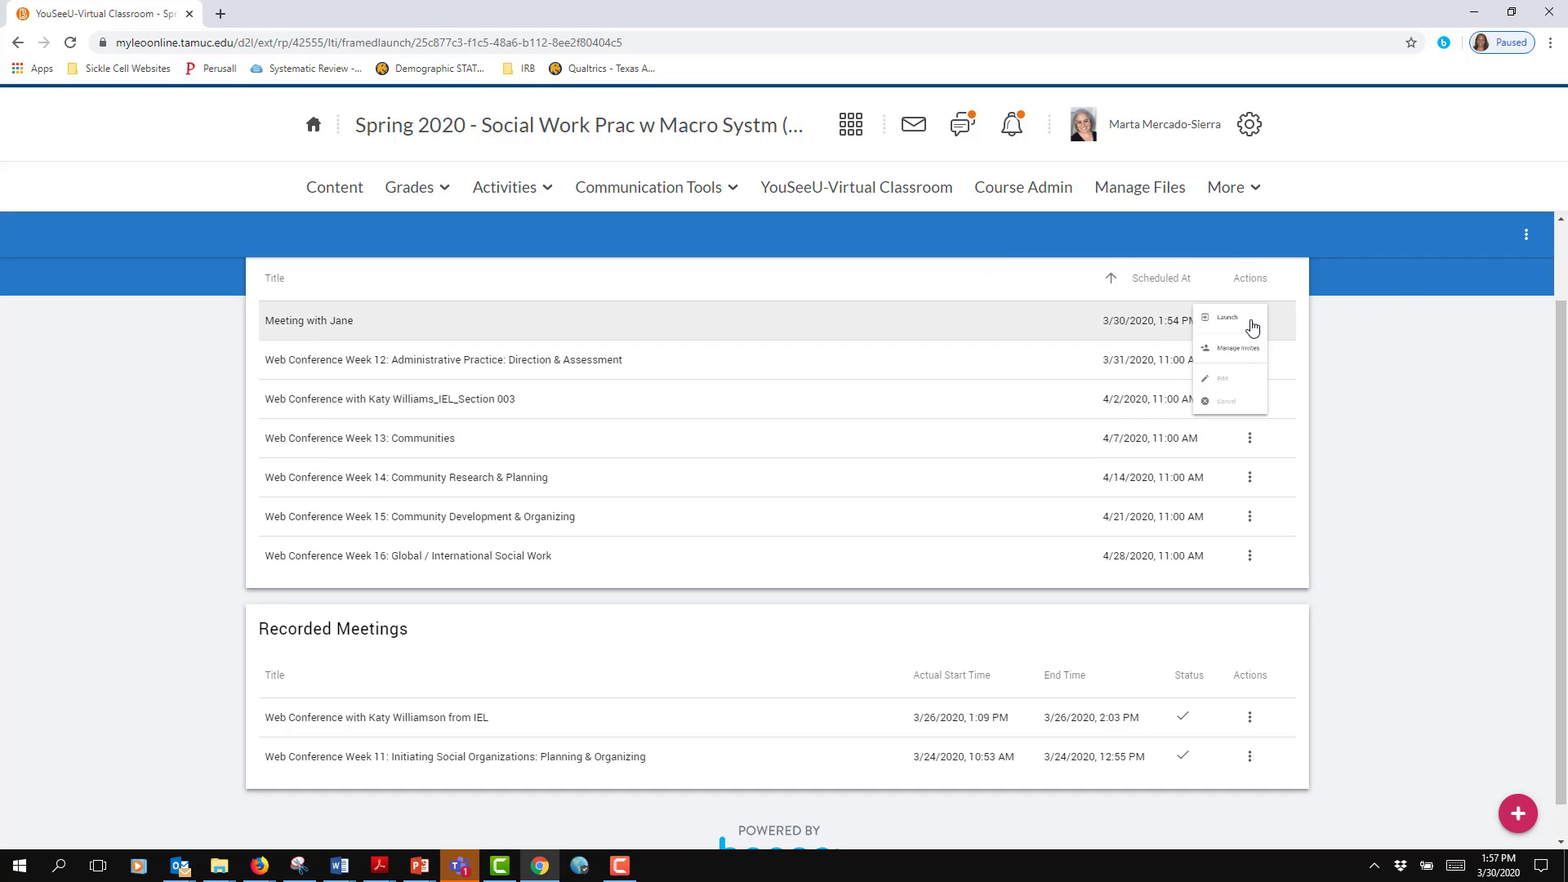
{"action": "left_click", "coordinate": [1200, 328]}
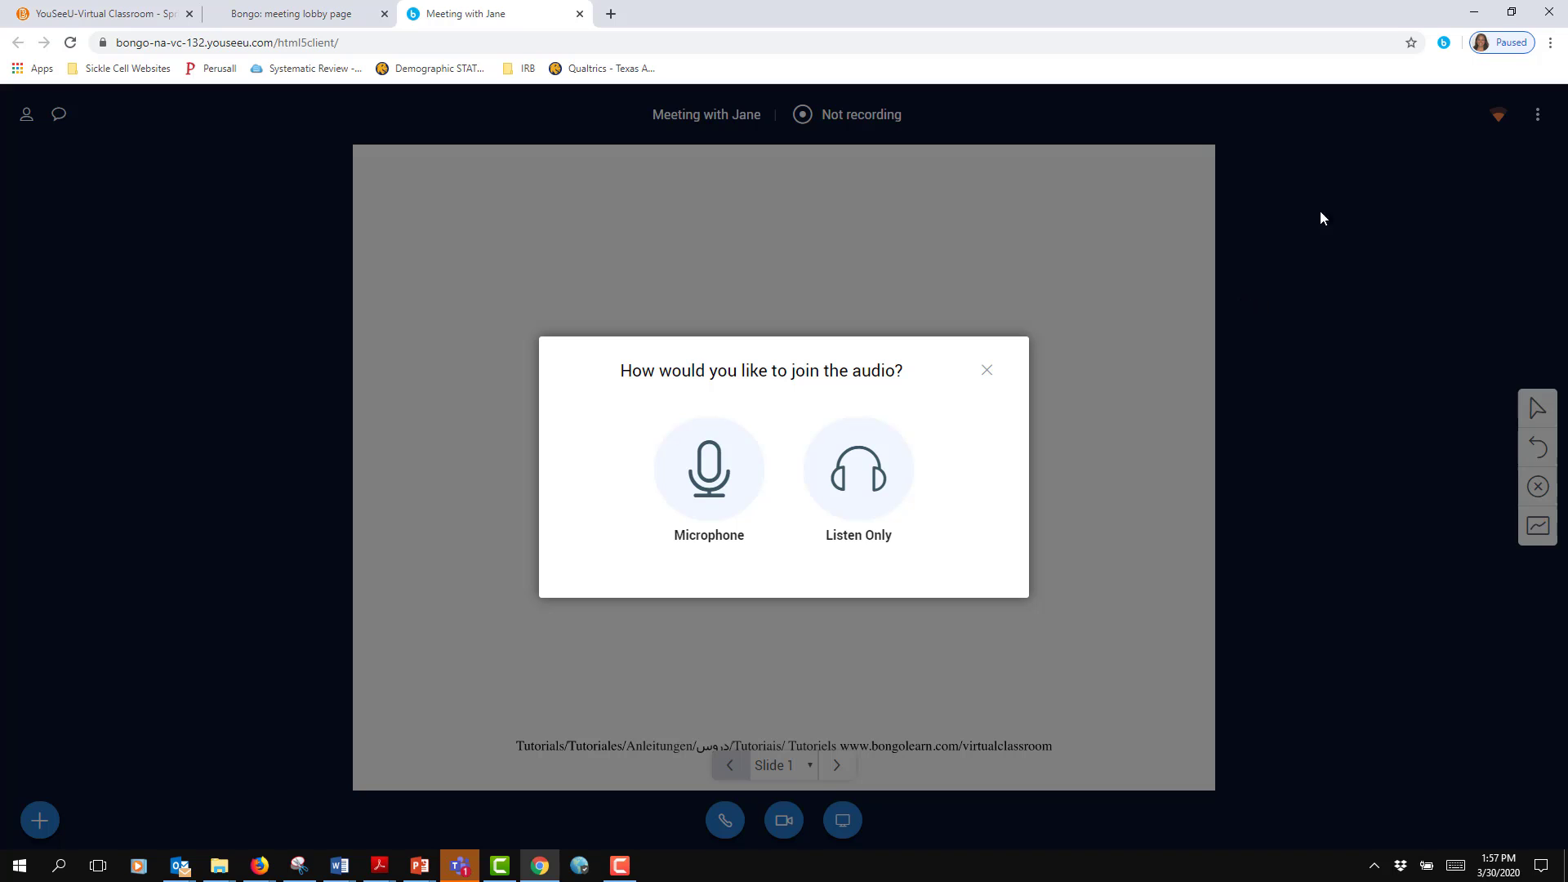
{"action": "left_click", "coordinate": [1537, 113]}
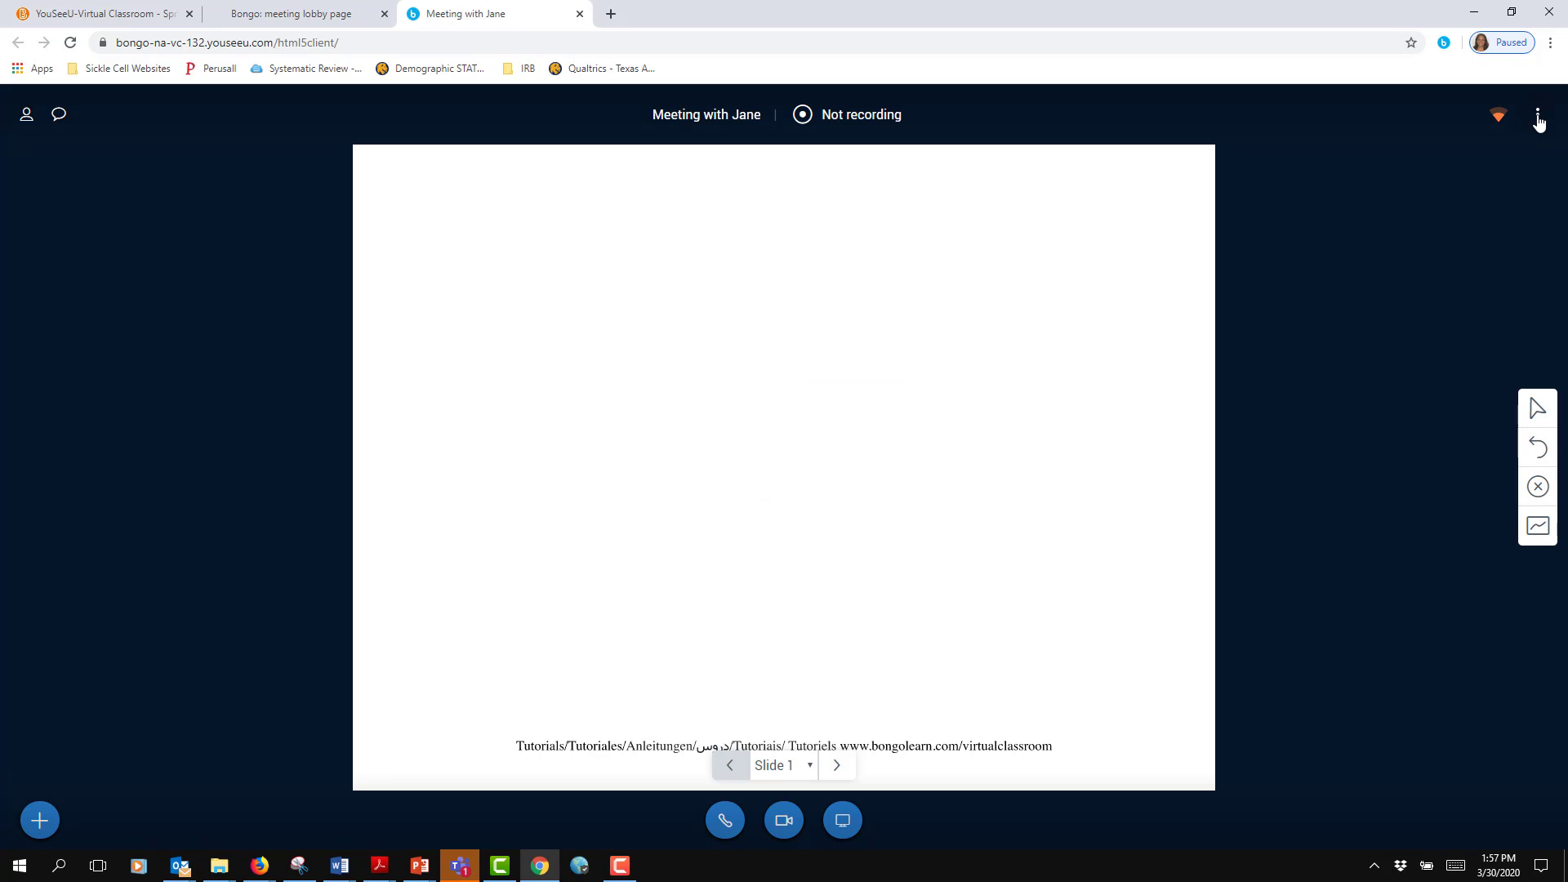
{"action": "left_click", "coordinate": [1538, 118]}
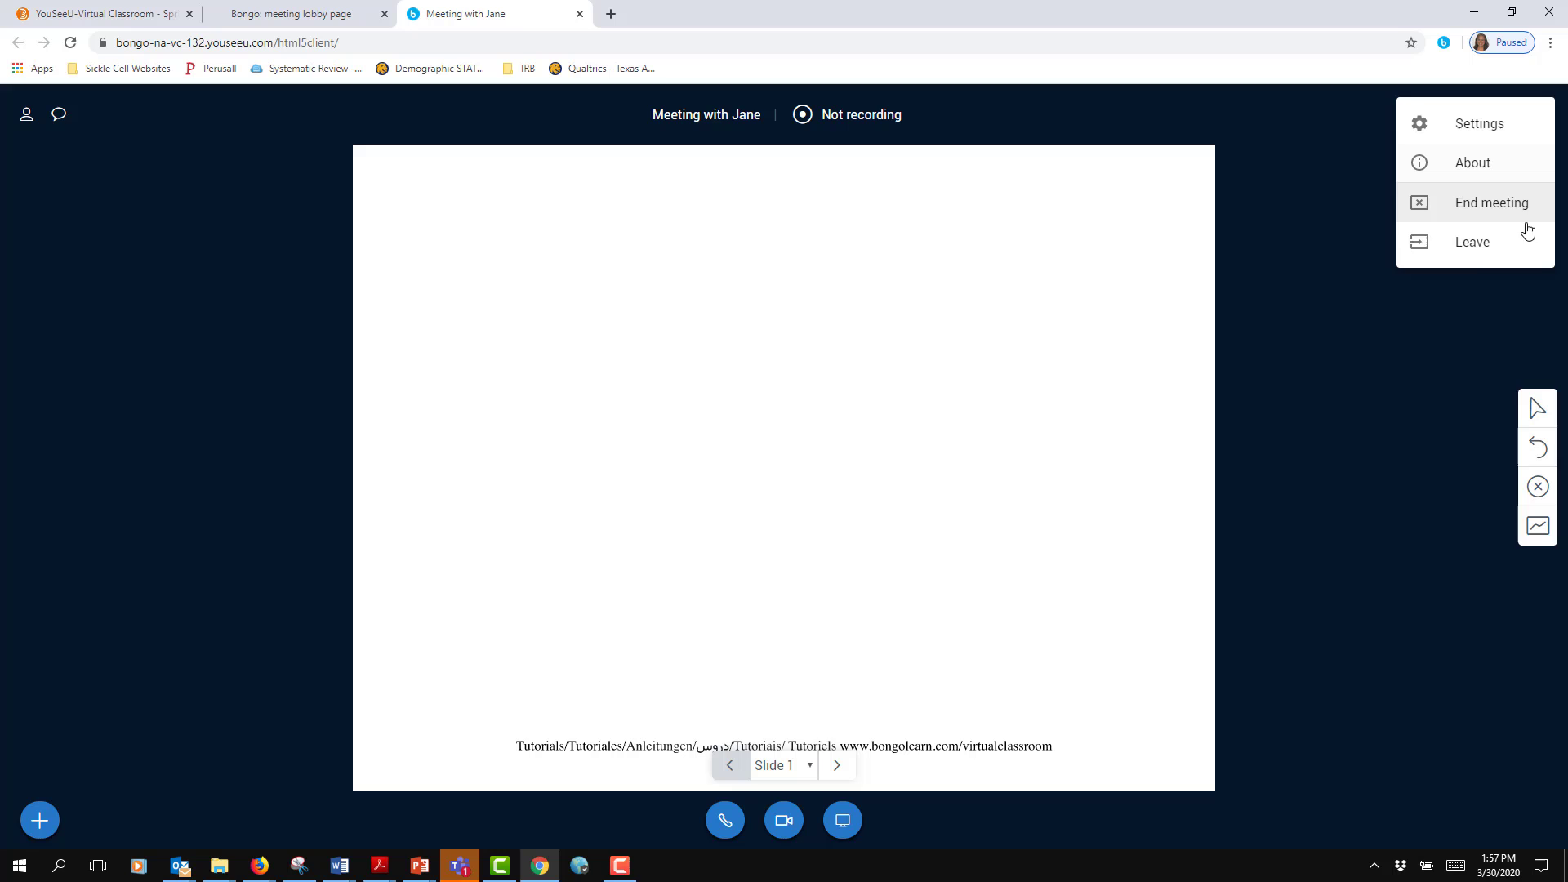
{"action": "left_click", "coordinate": [1483, 244]}
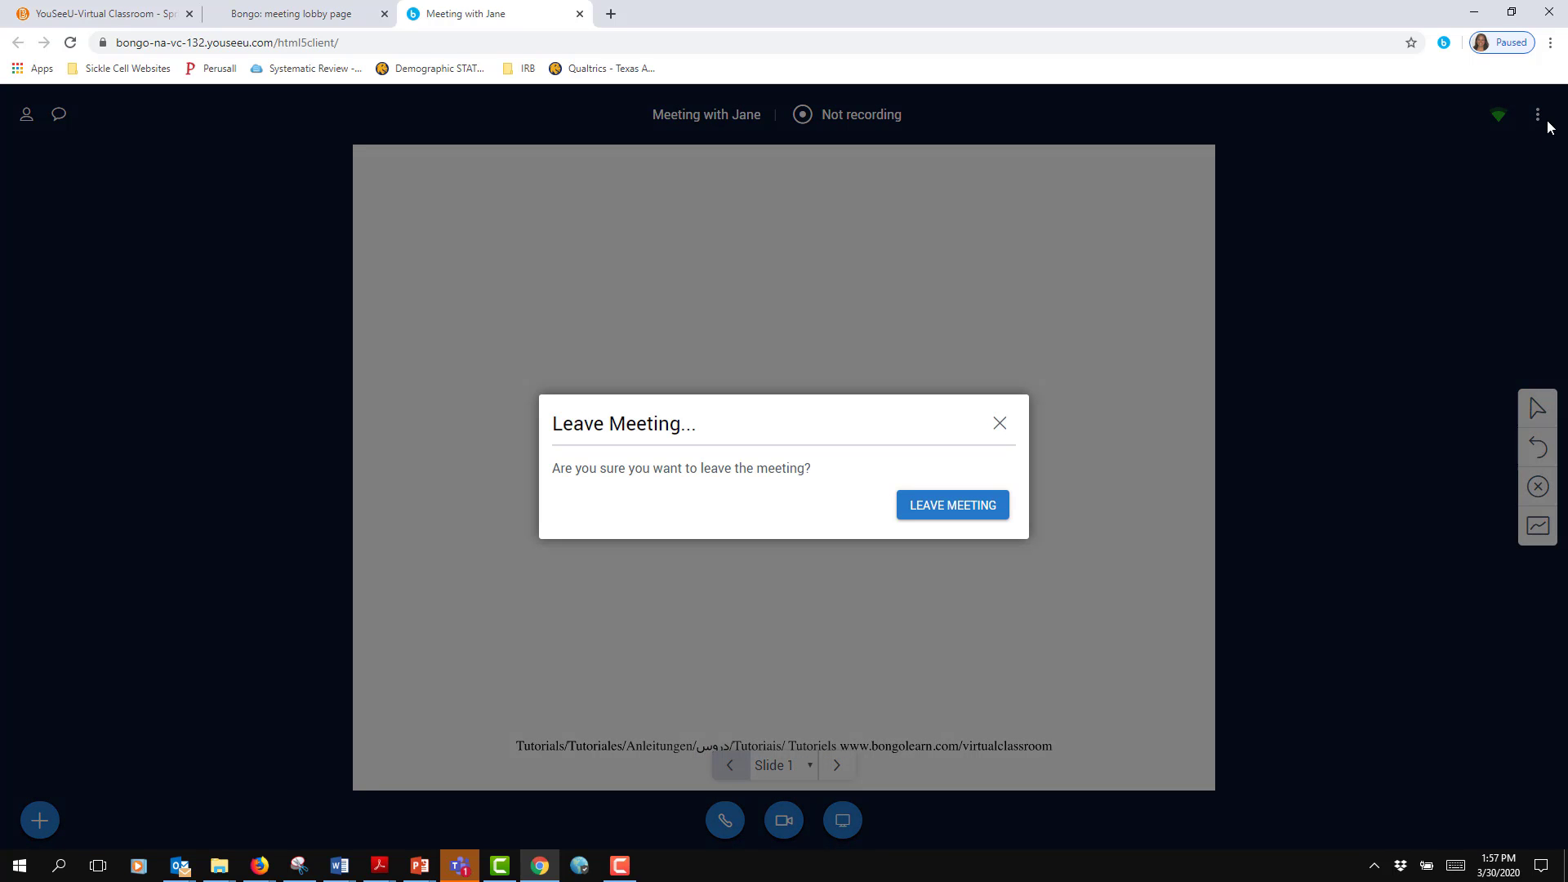
{"action": "left_click", "coordinate": [1005, 505]}
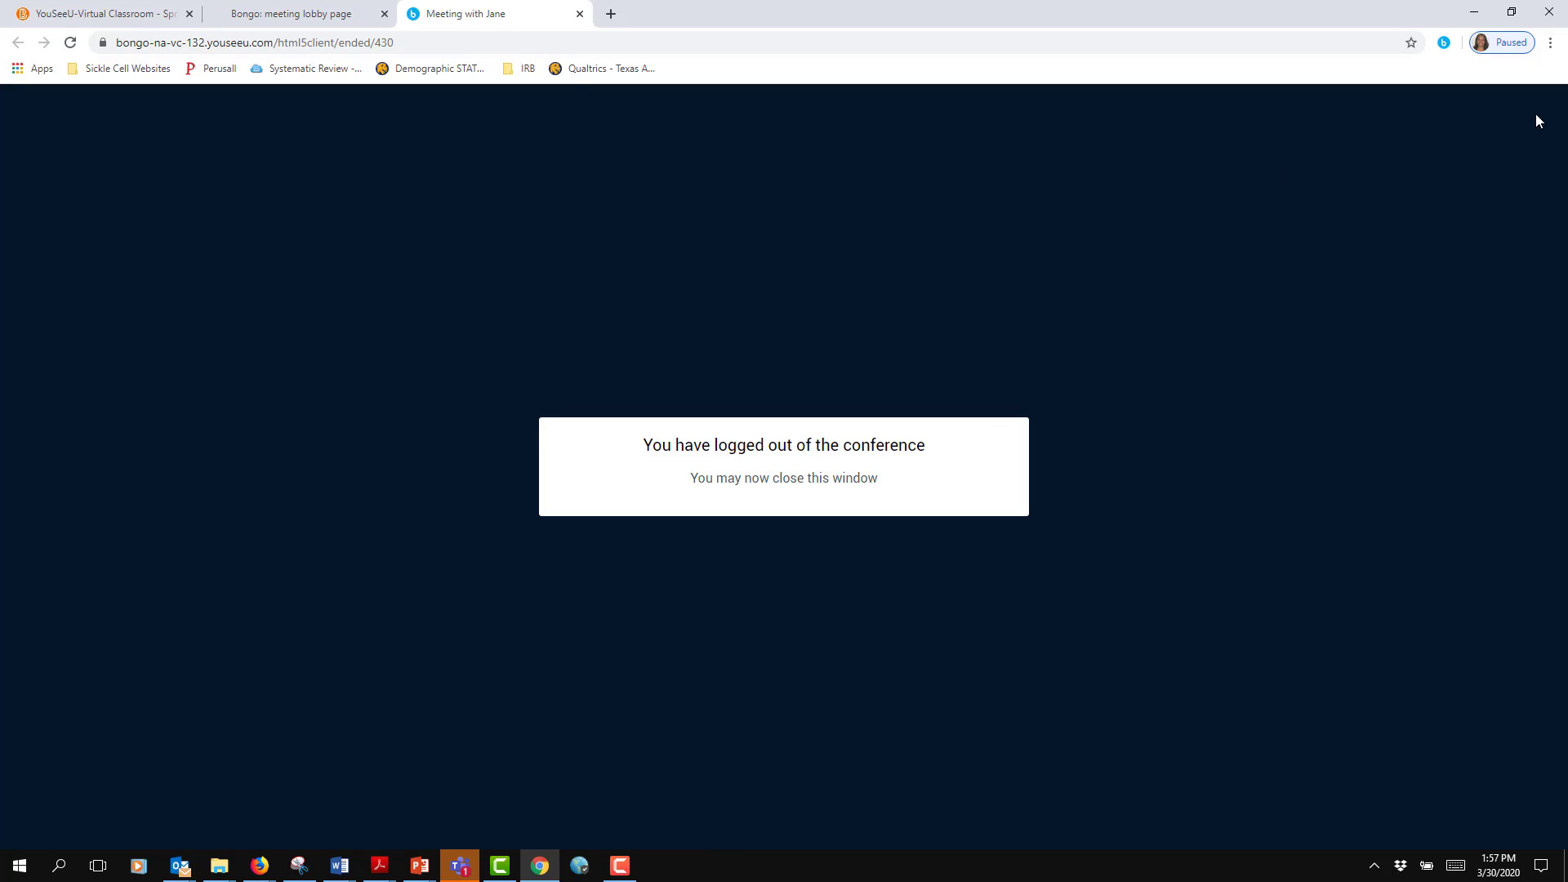
Close the meeting and lobby browser tabs to return to the Virtual Classroom list
{"action": "left_click", "coordinate": [580, 13]}
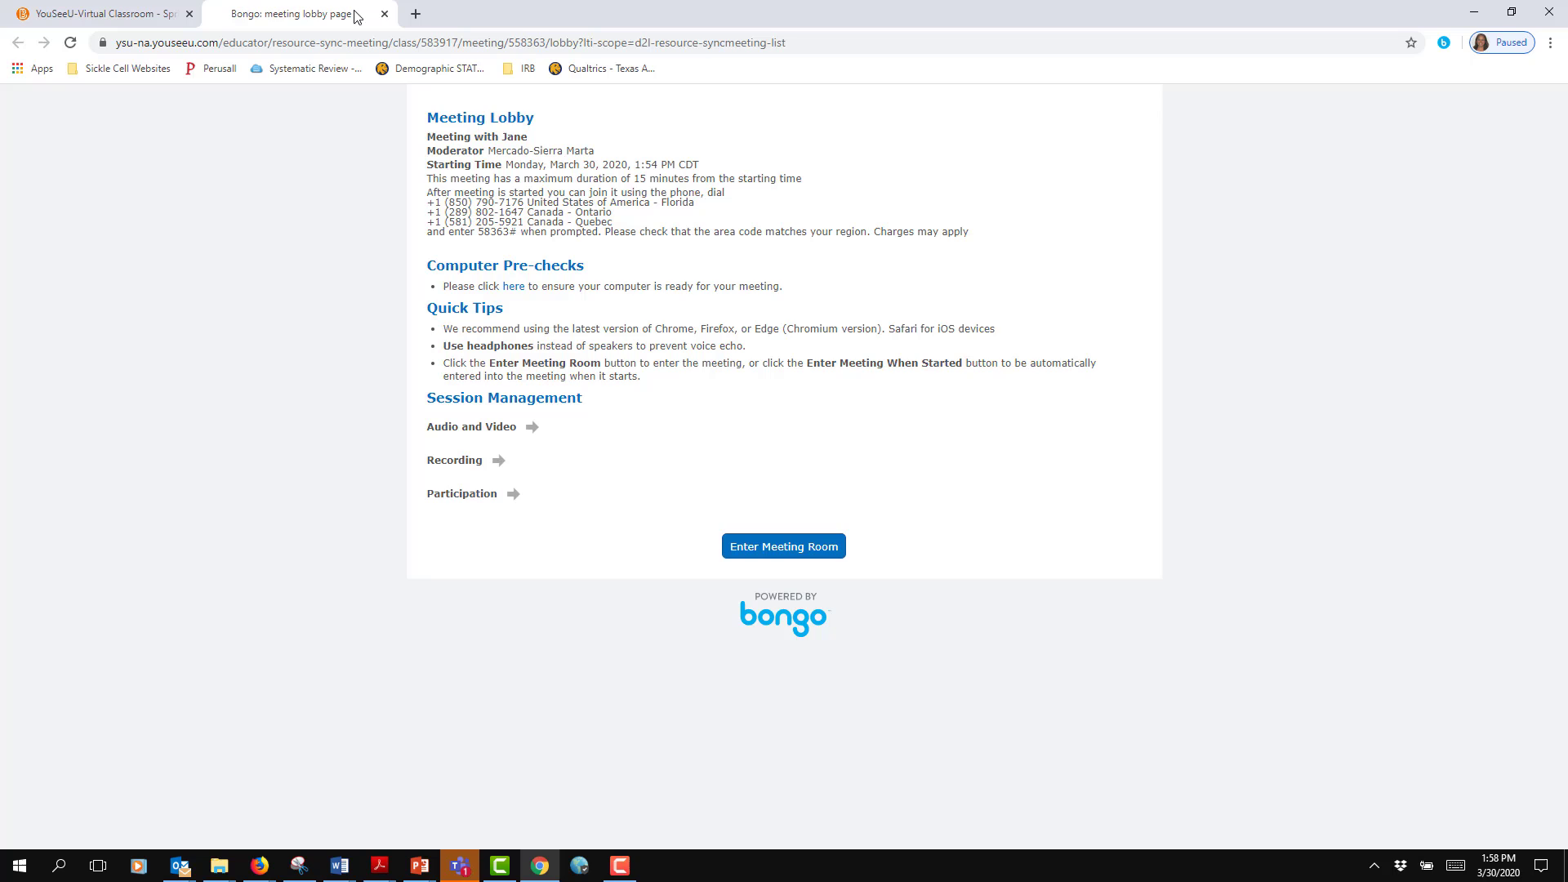
{"action": "left_click", "coordinate": [383, 14]}
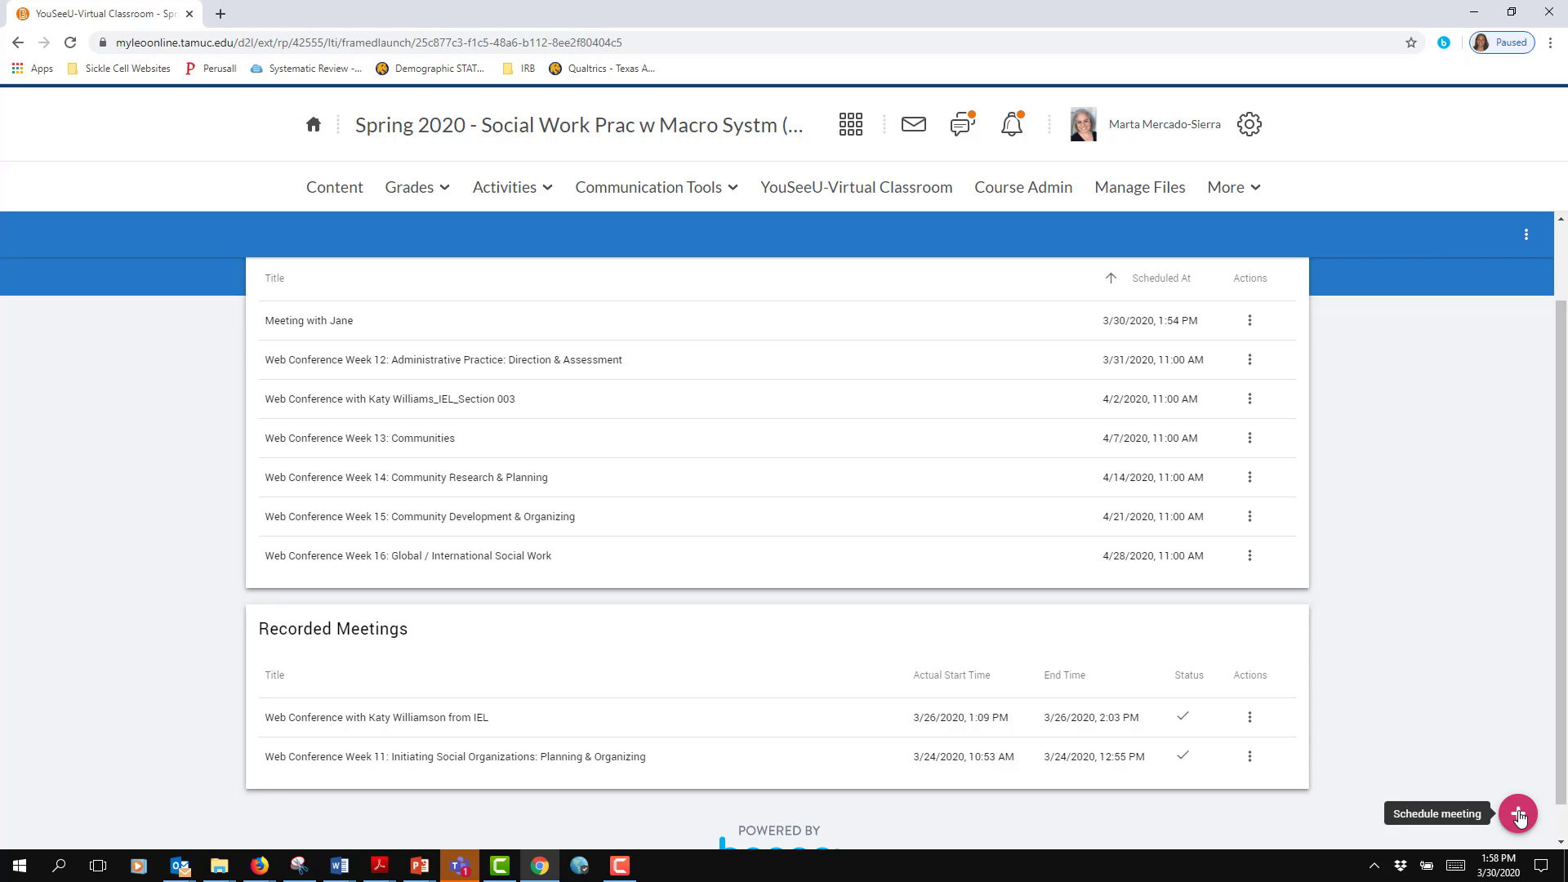
{"action": "left_click", "coordinate": [1250, 321]}
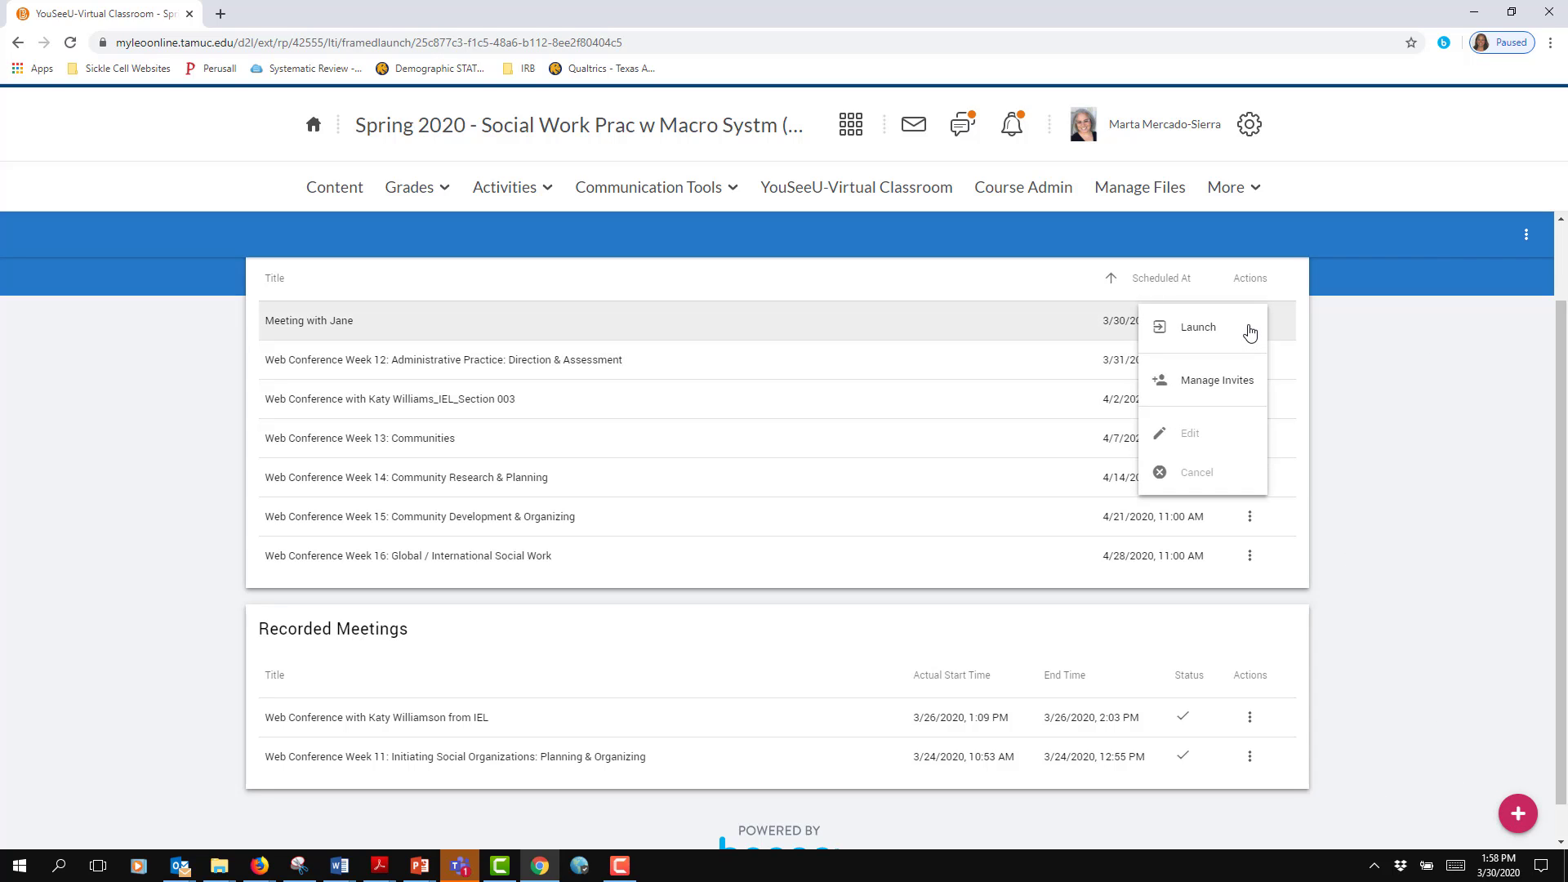
{"action": "left_click", "coordinate": [1345, 338]}
Start another new meeting titled 'Meeting with Jane', correcting the misspelling
{"action": "left_click", "coordinate": [1518, 814]}
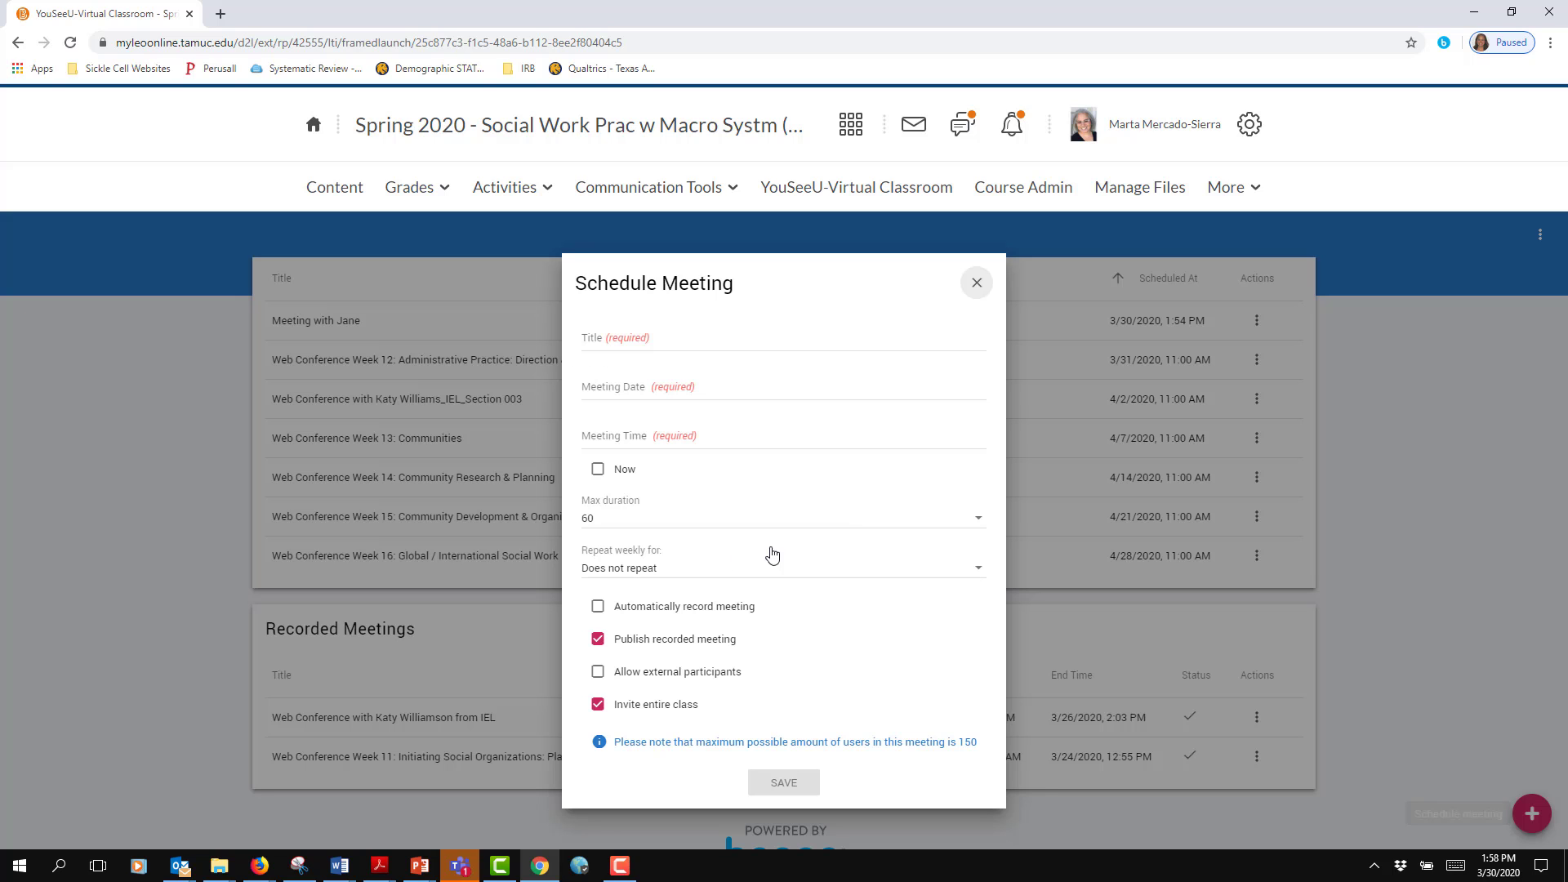
{"action": "left_click", "coordinate": [614, 338]}
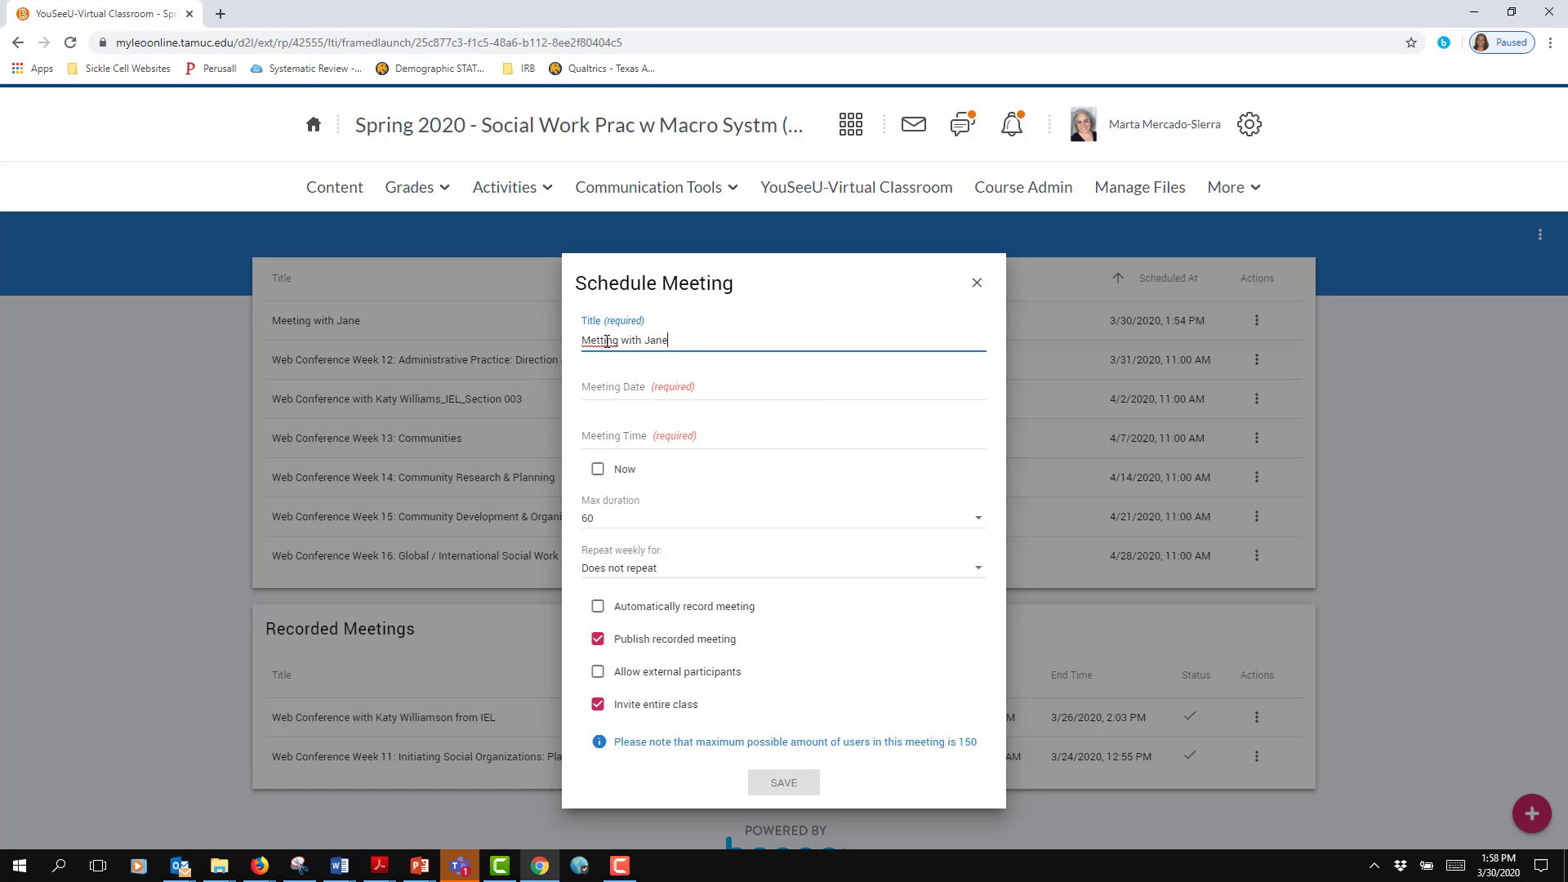
{"action": "right_click", "coordinate": [595, 341]}
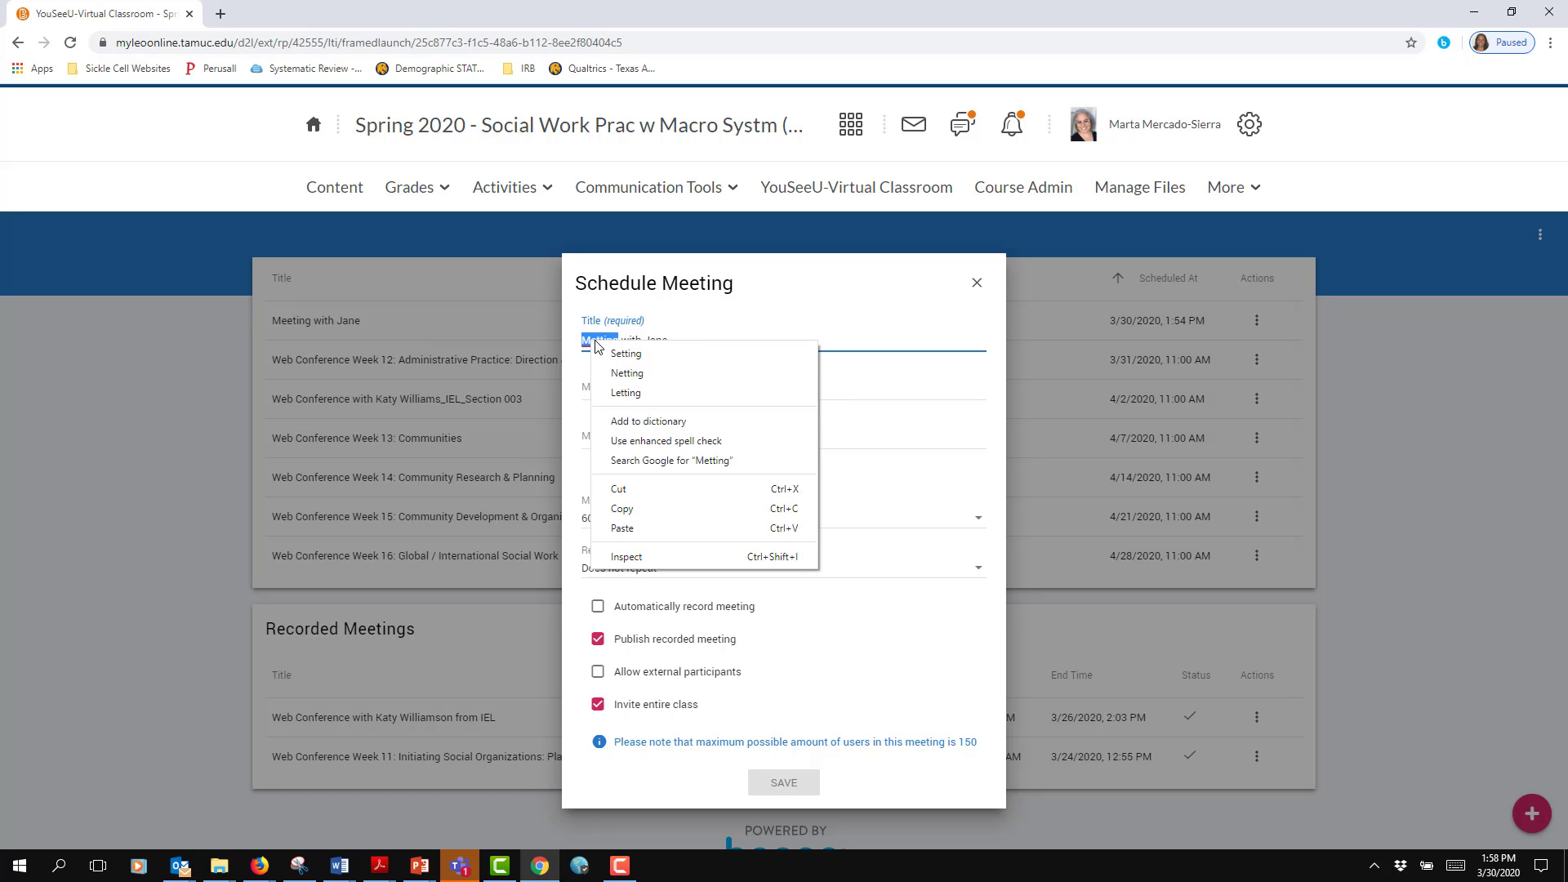
{"action": "left_click", "coordinate": [600, 340]}
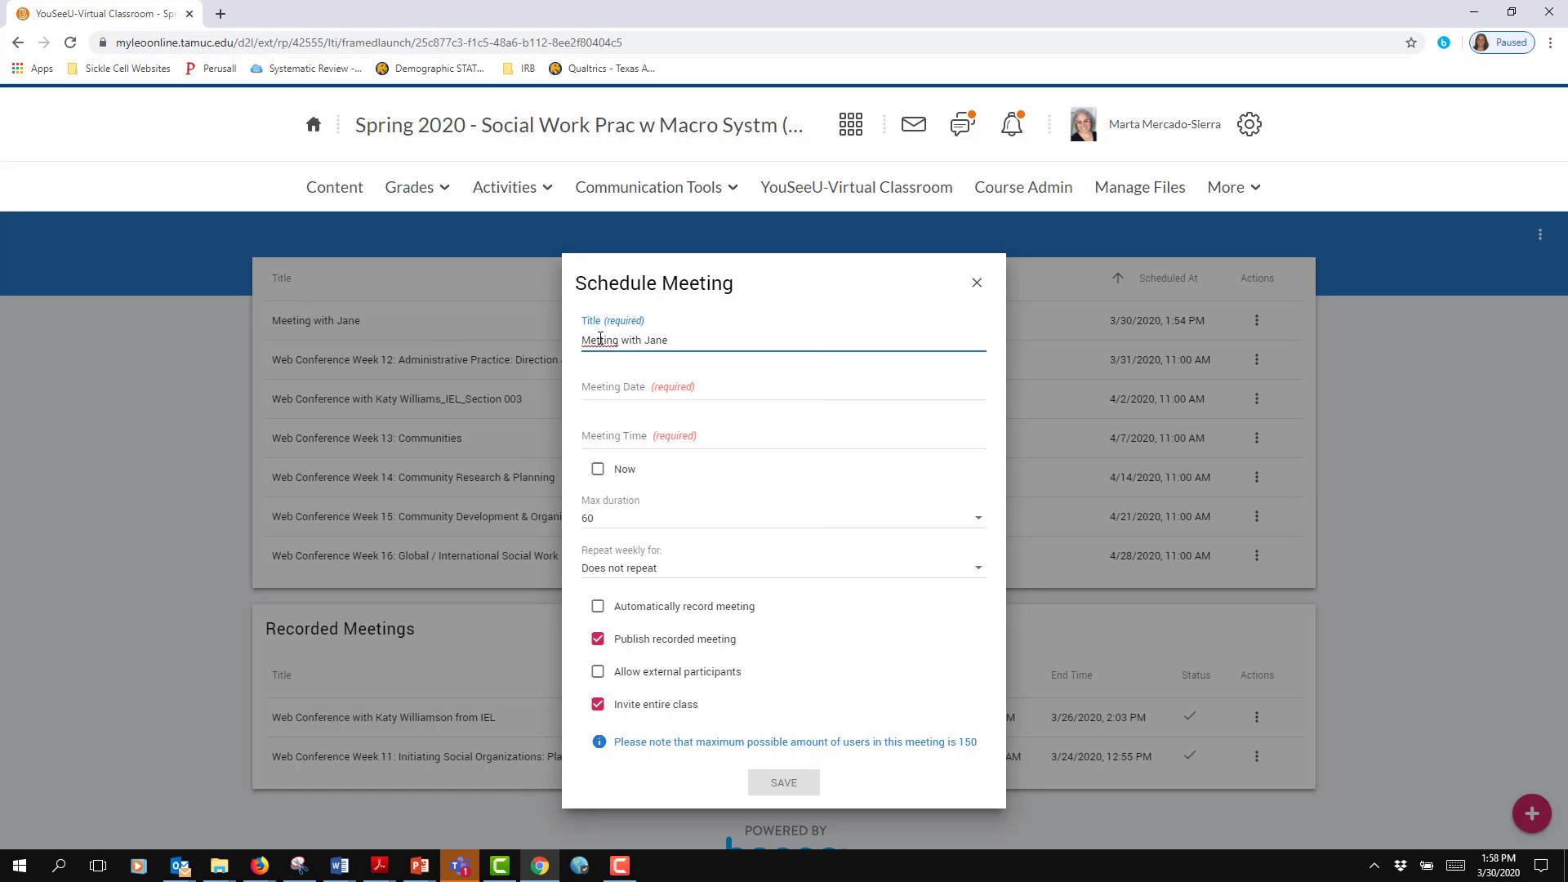
{"action": "key", "text": "BackSpace"}
{"action": "type", "text": "e"}
{"action": "key", "text": "BackSpace"}
{"action": "type", "text": "e"}
Set the meeting date to 3/30/2020 and the start time to 1:58 PM
{"action": "left_click", "coordinate": [672, 387]}
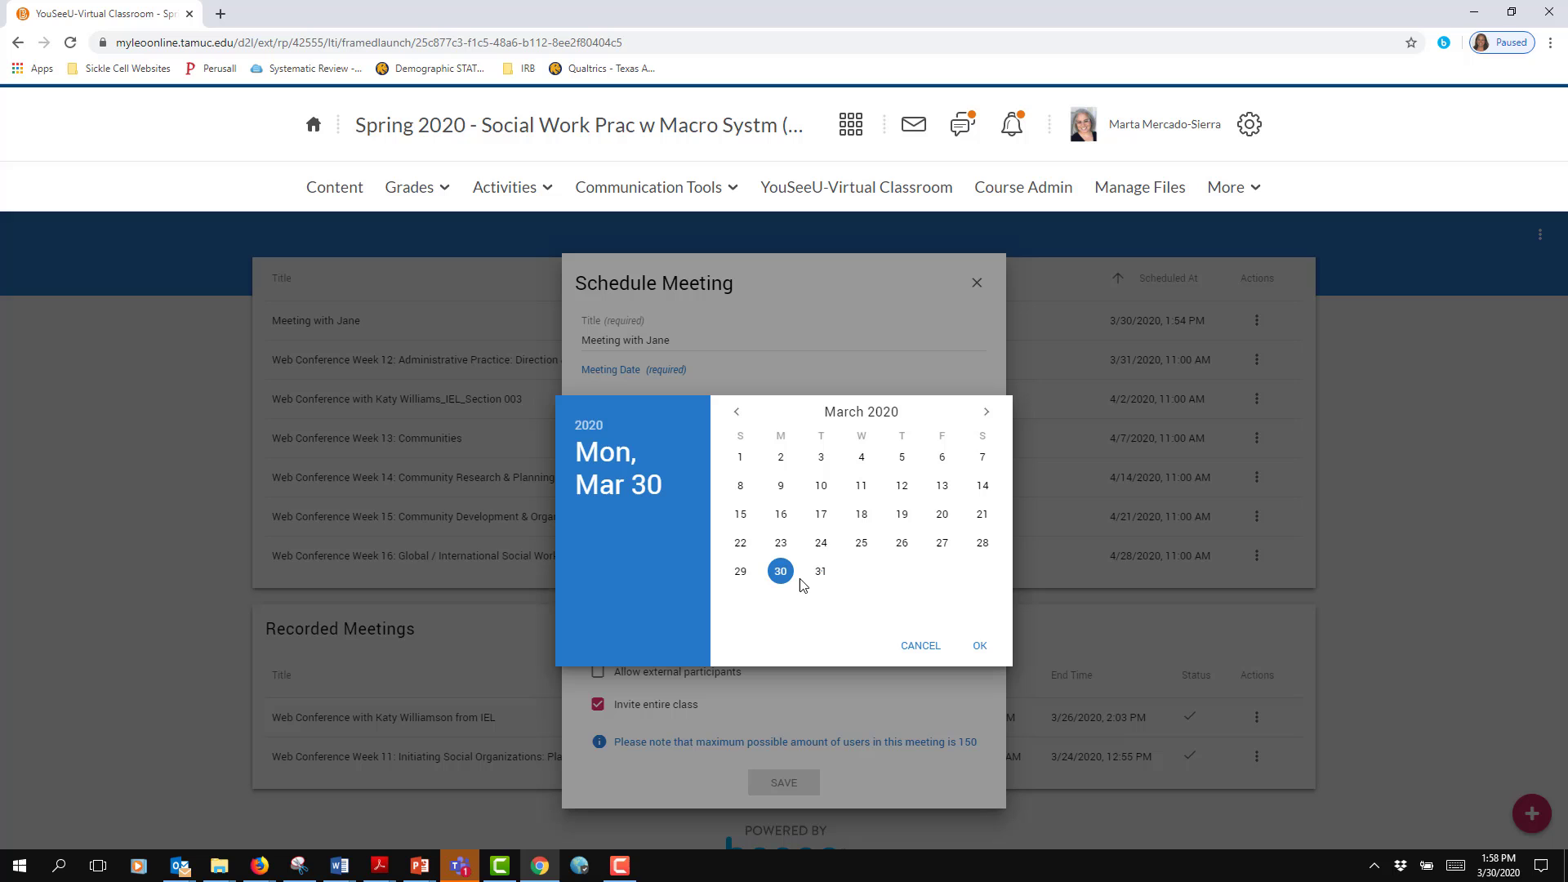
{"action": "left_click", "coordinate": [980, 645]}
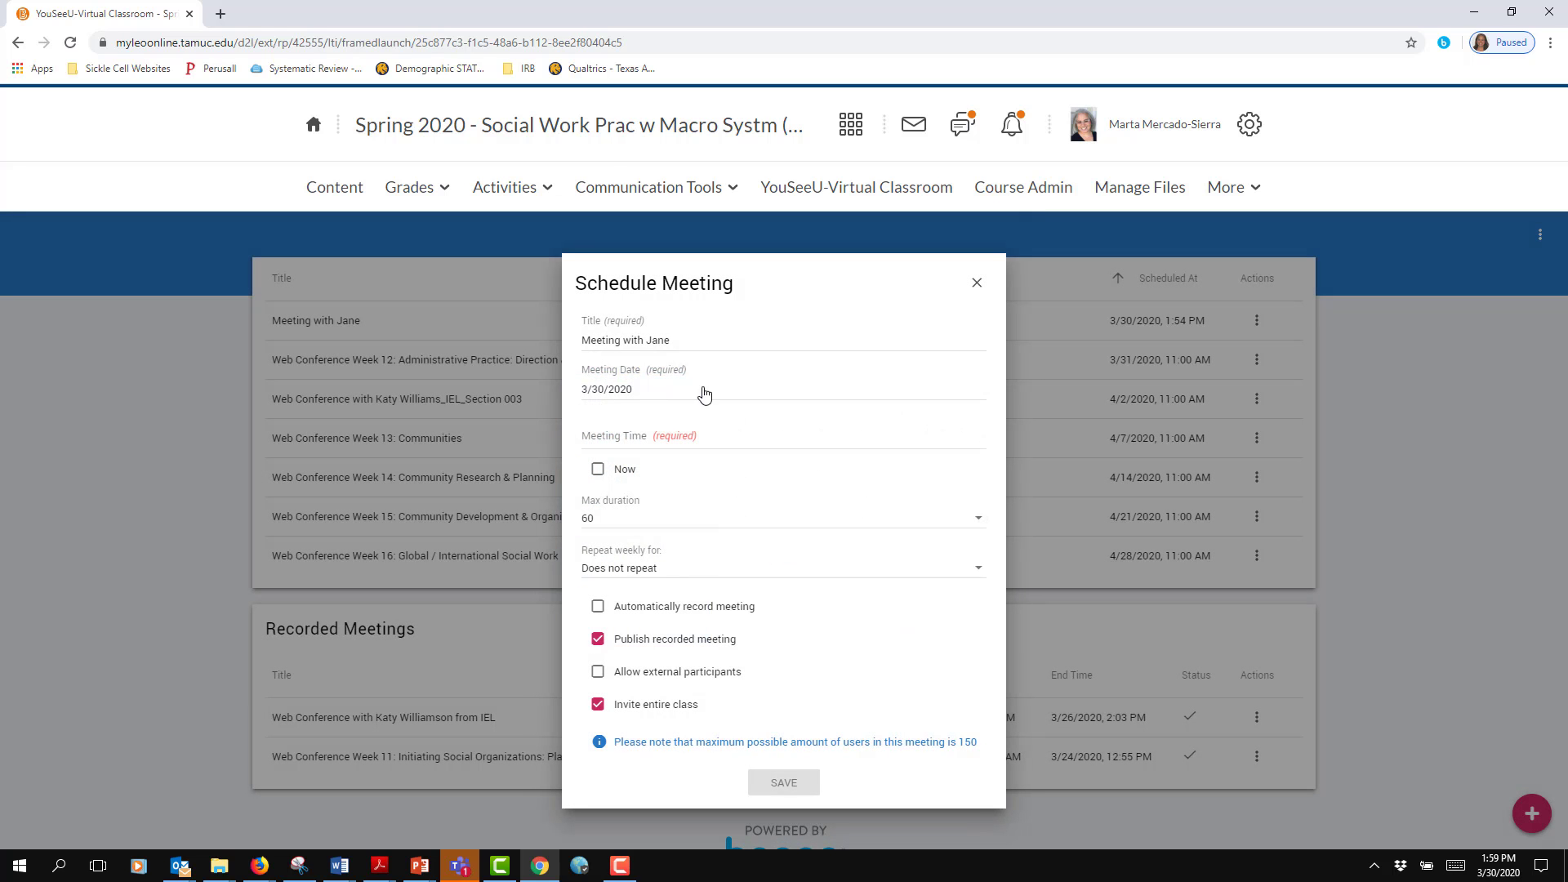
{"action": "left_click", "coordinate": [716, 436]}
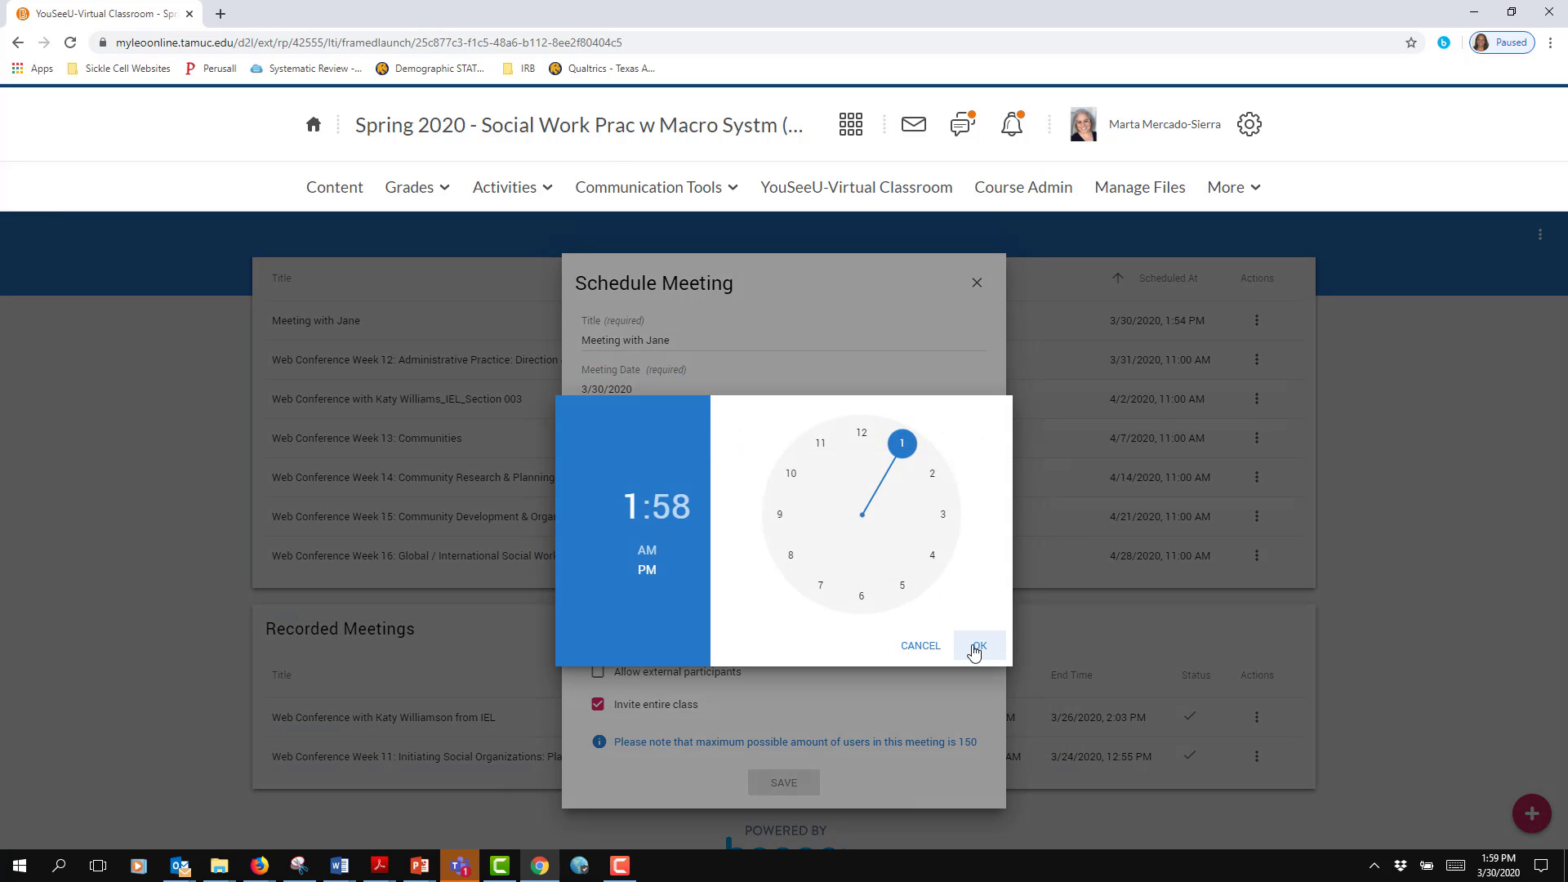
{"action": "left_click", "coordinate": [981, 637]}
Check Now and Allow external participants, uncheck Publish recorded meeting and Invite entire class, then save
{"action": "left_click", "coordinate": [600, 470]}
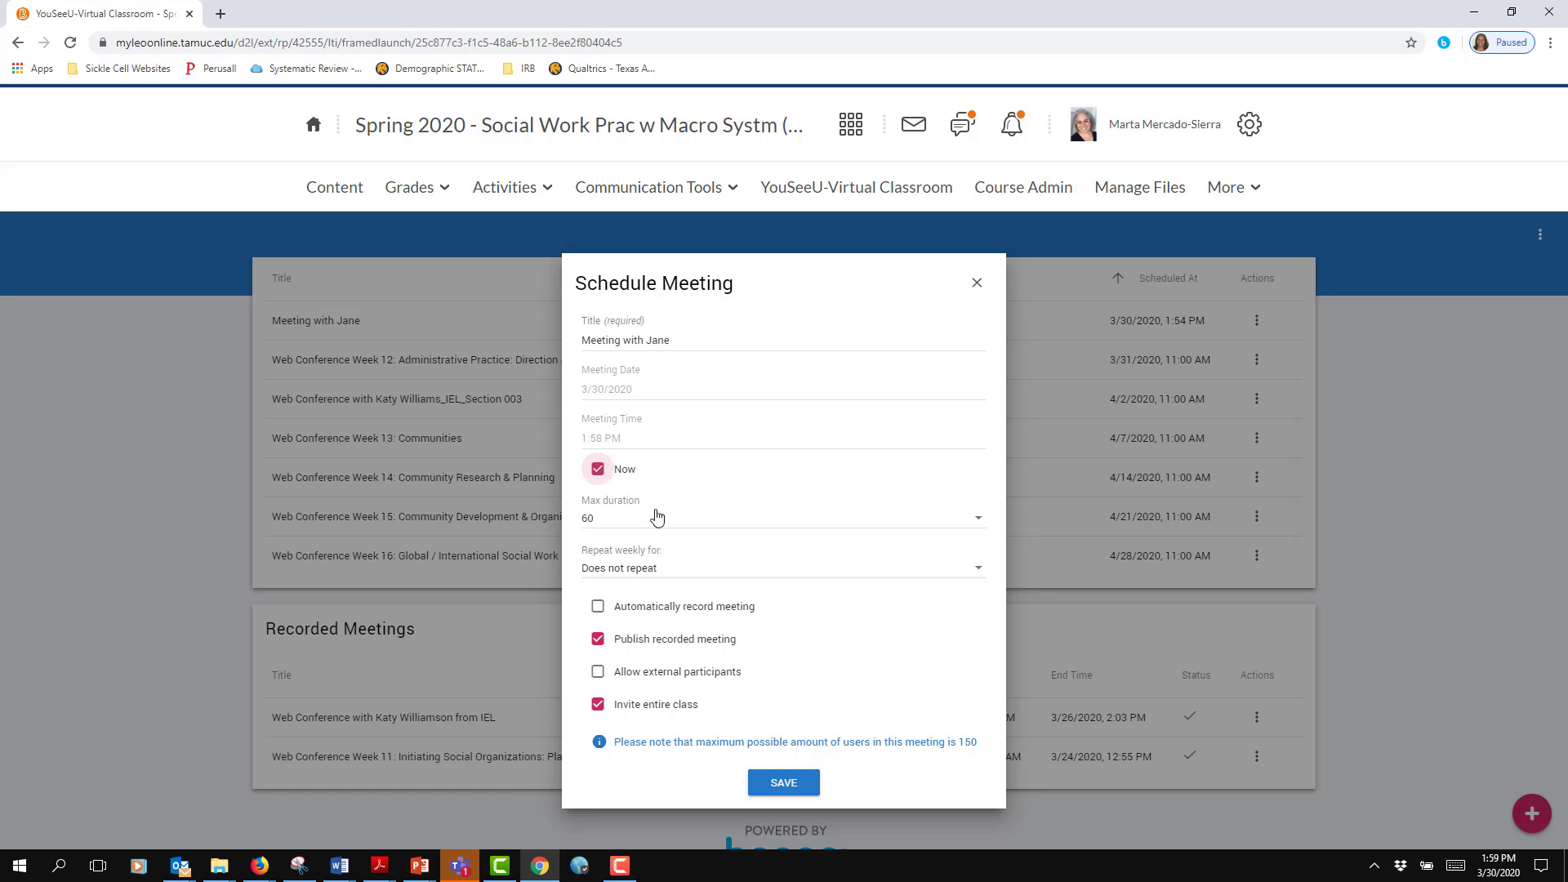
{"action": "left_click", "coordinate": [592, 640]}
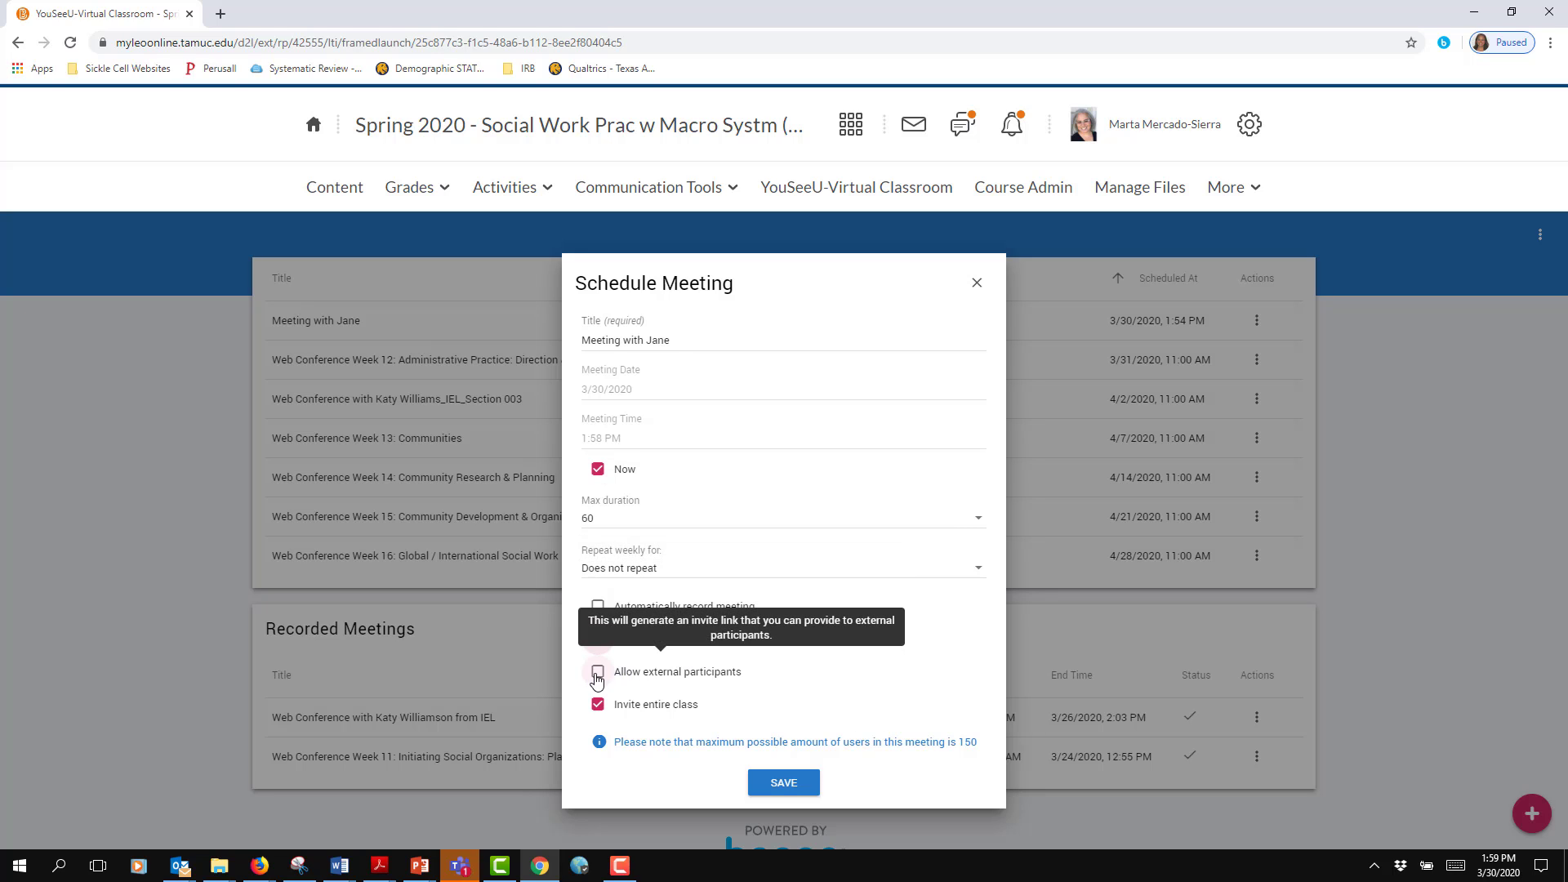
{"action": "left_click", "coordinate": [629, 678]}
{"action": "left_click", "coordinate": [597, 706]}
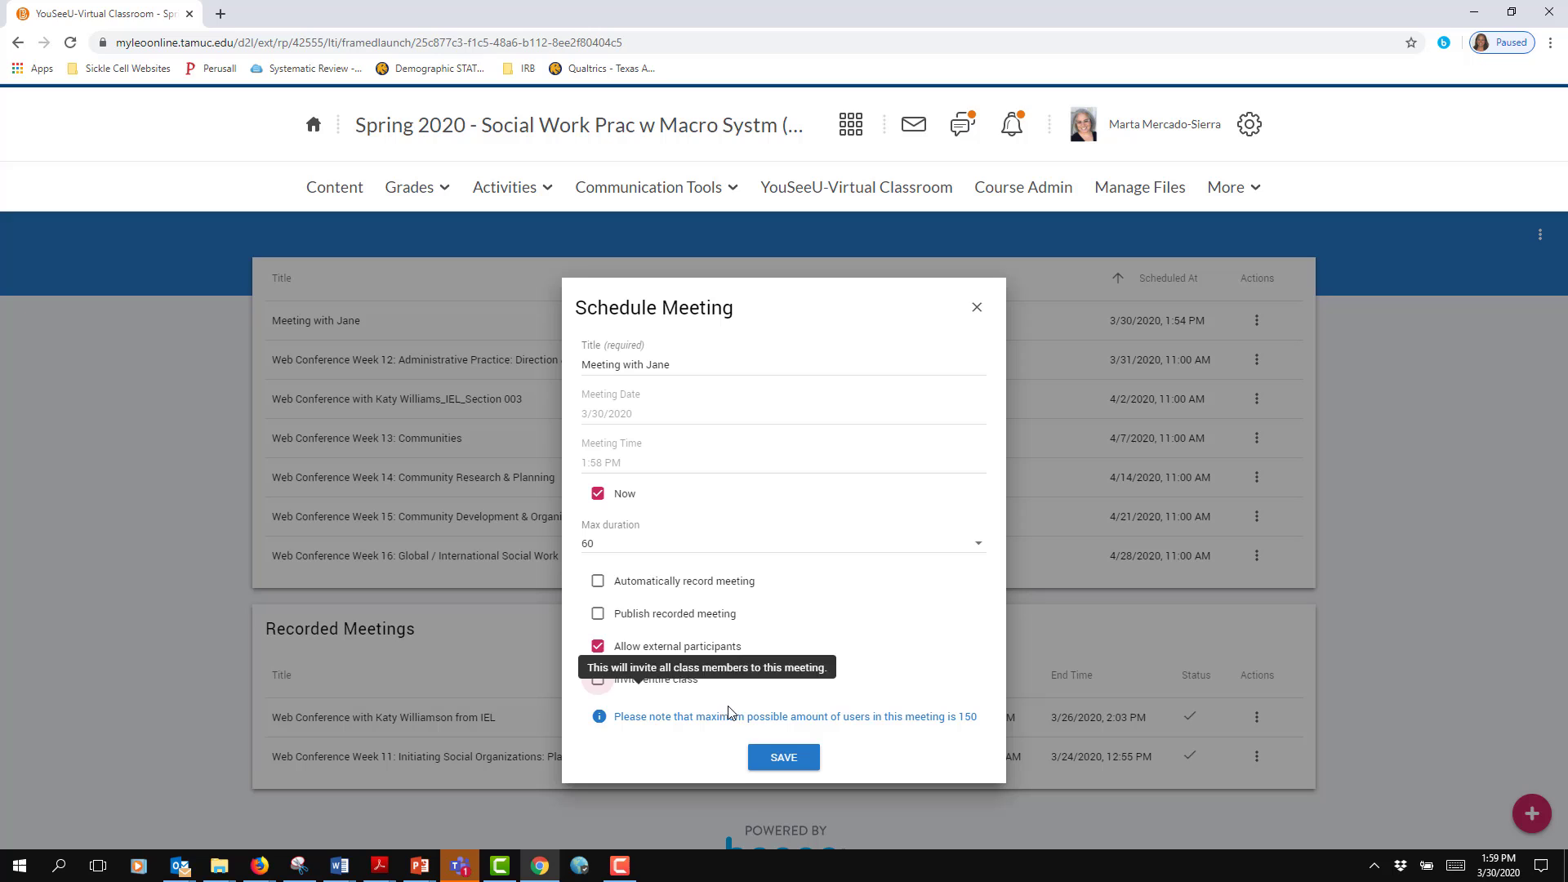
{"action": "left_click", "coordinate": [784, 760]}
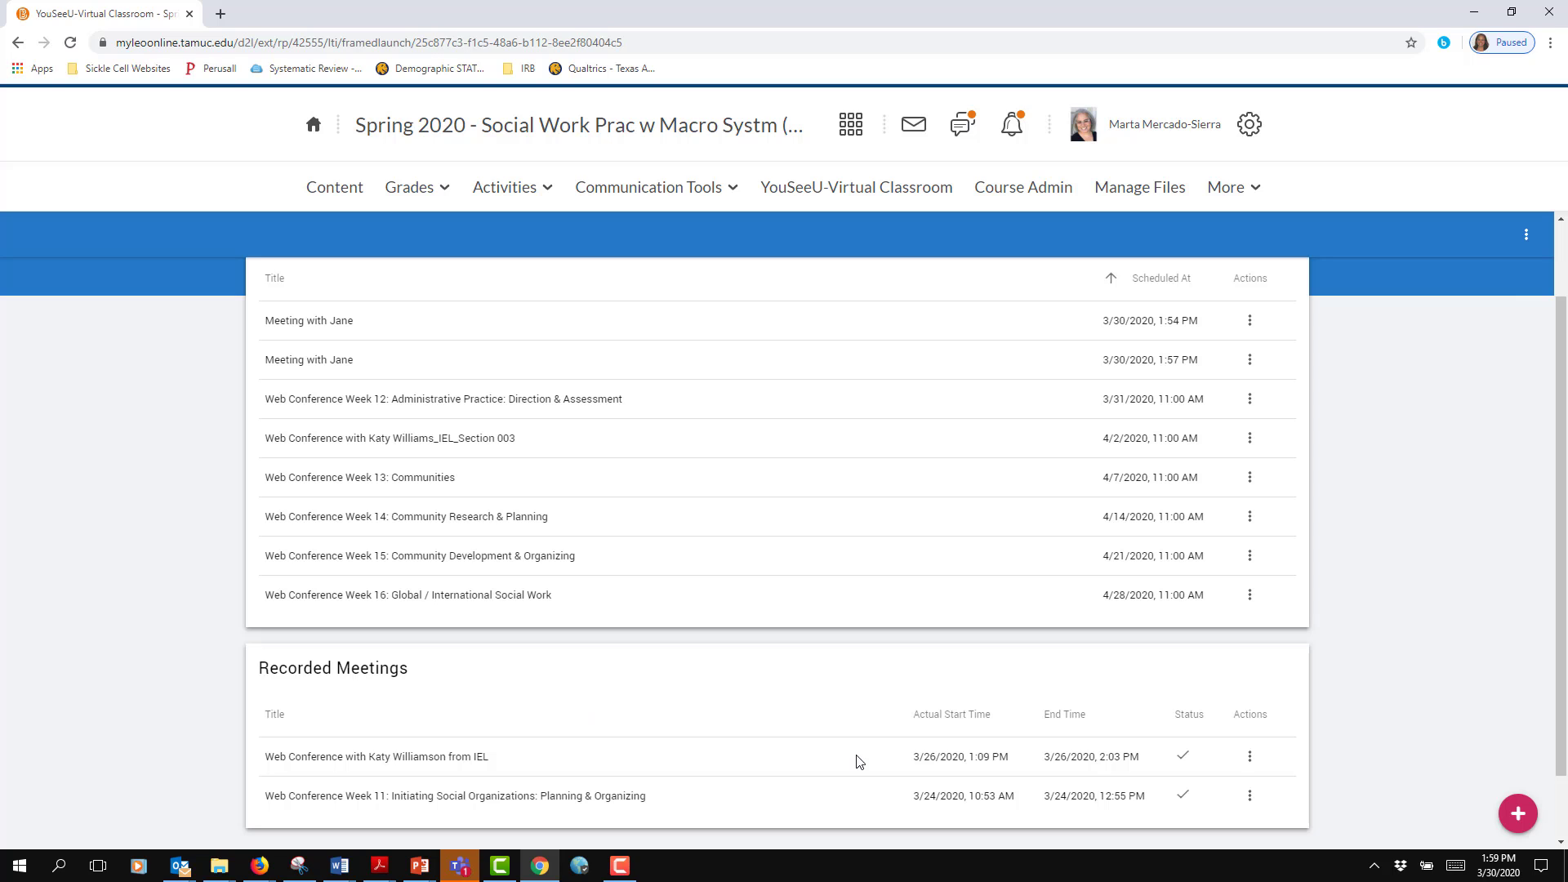
Open and dismiss the first meeting's actions menu, then open the second Meeting with Jane's actions
{"action": "left_click", "coordinate": [1254, 321]}
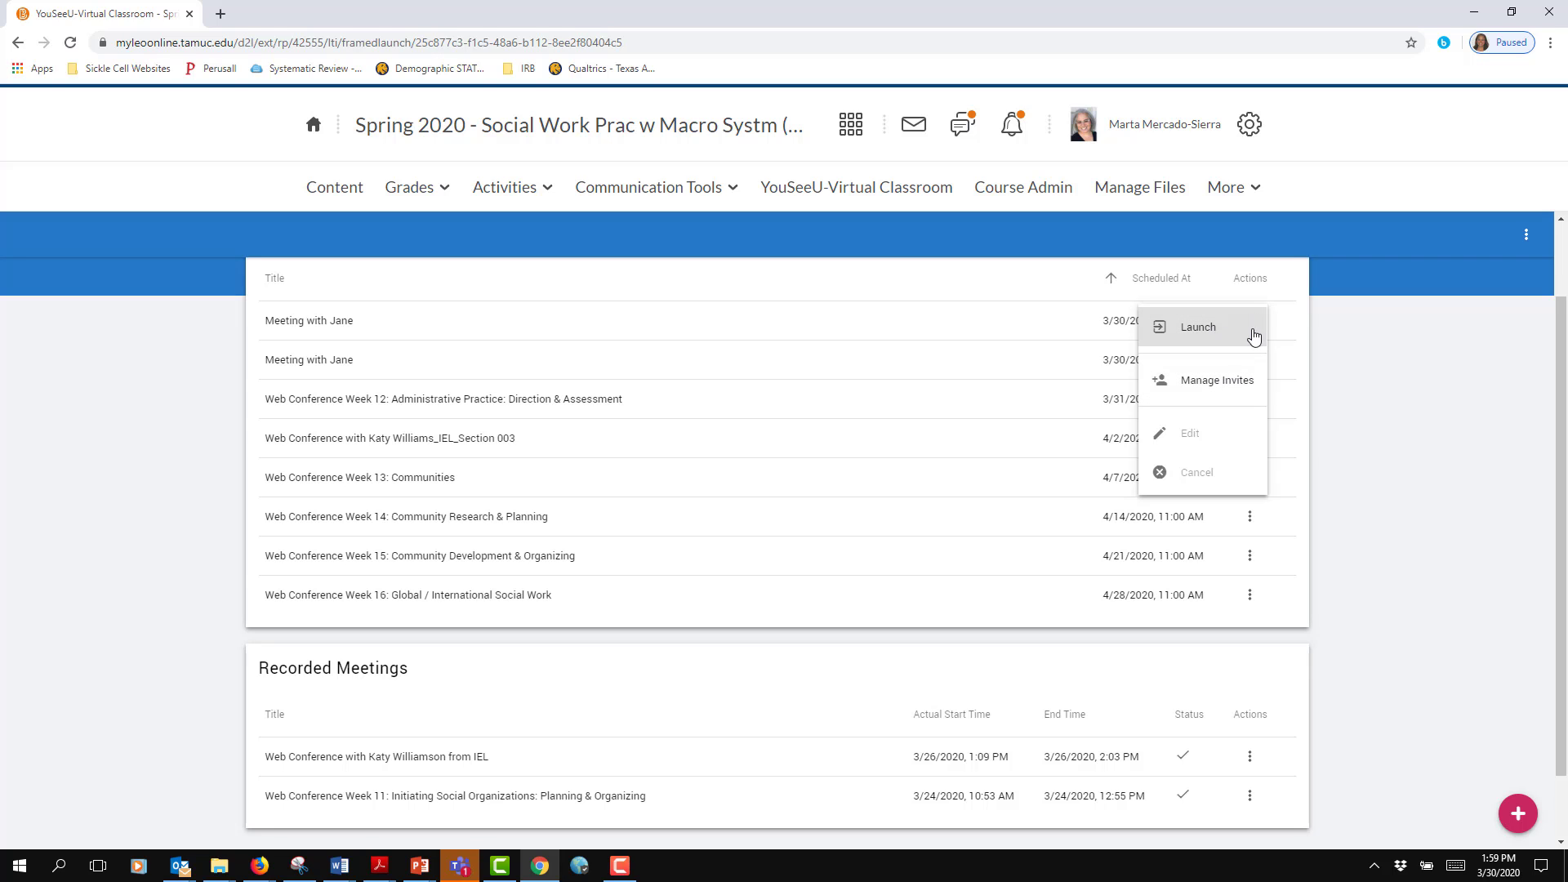
{"action": "left_click", "coordinate": [1330, 322]}
{"action": "left_click", "coordinate": [1251, 360]}
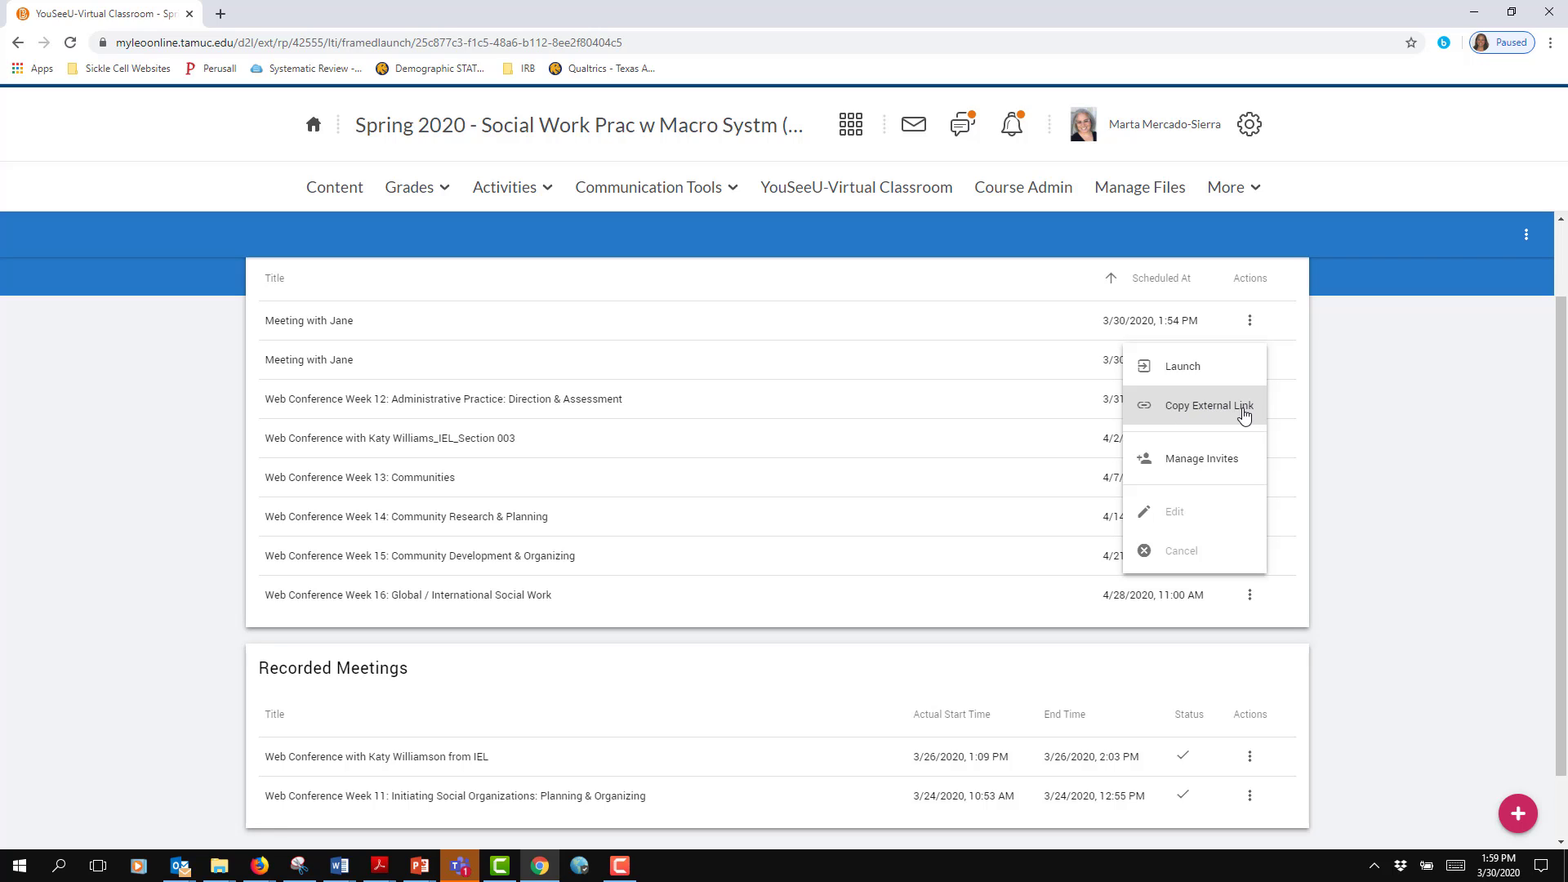
Add and remove a student in the second meeting's invites, then copy its external participant link
{"action": "left_click", "coordinate": [1197, 460]}
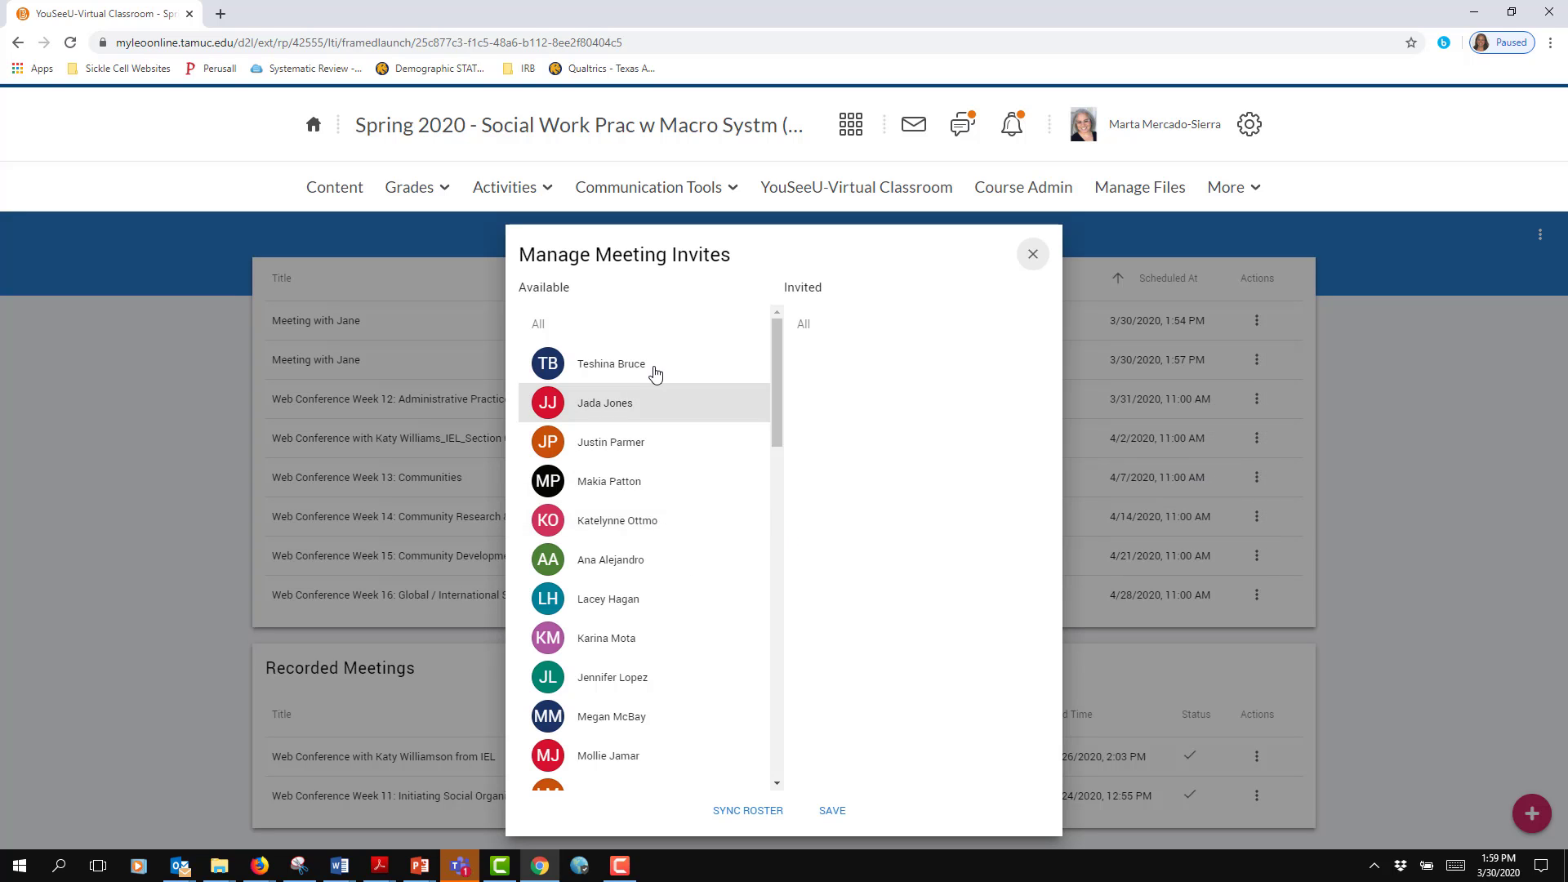
{"action": "left_click", "coordinate": [640, 361]}
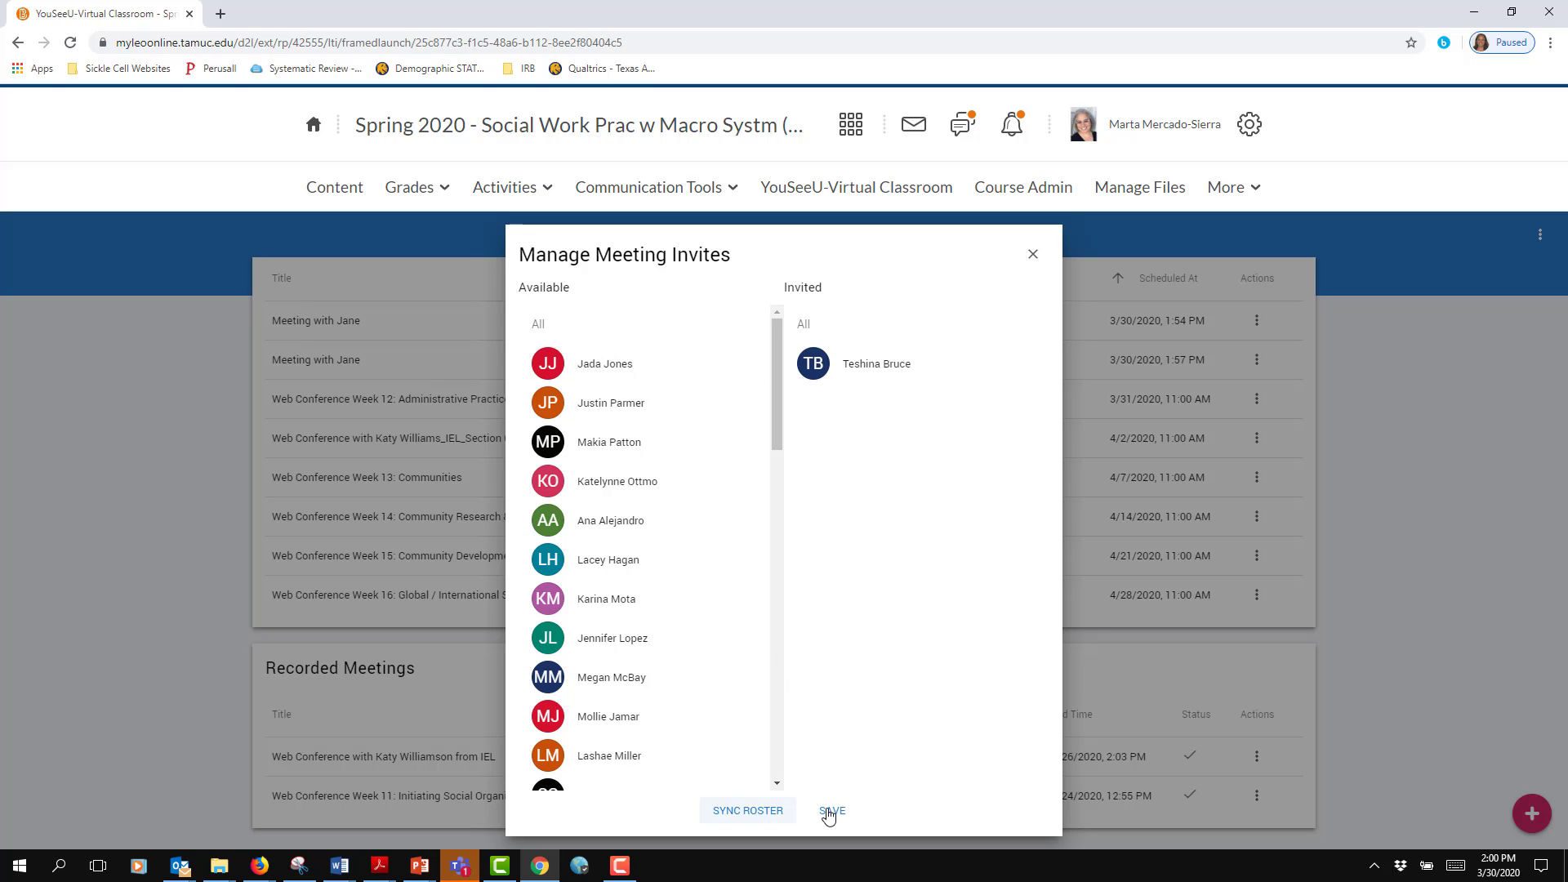
{"action": "left_click", "coordinate": [851, 364]}
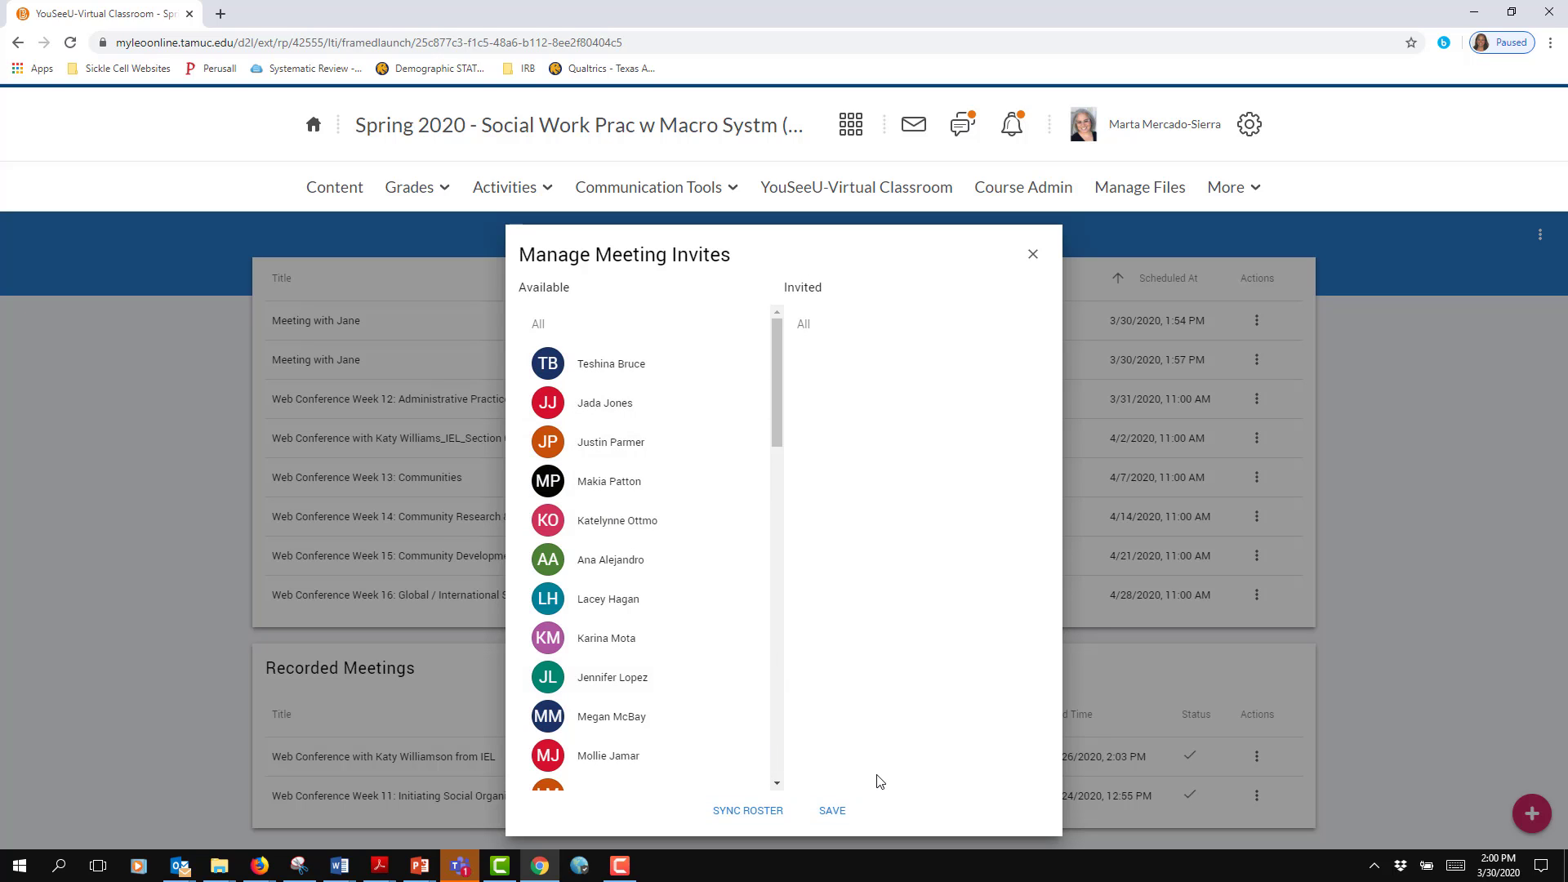
{"action": "left_click", "coordinate": [1033, 254]}
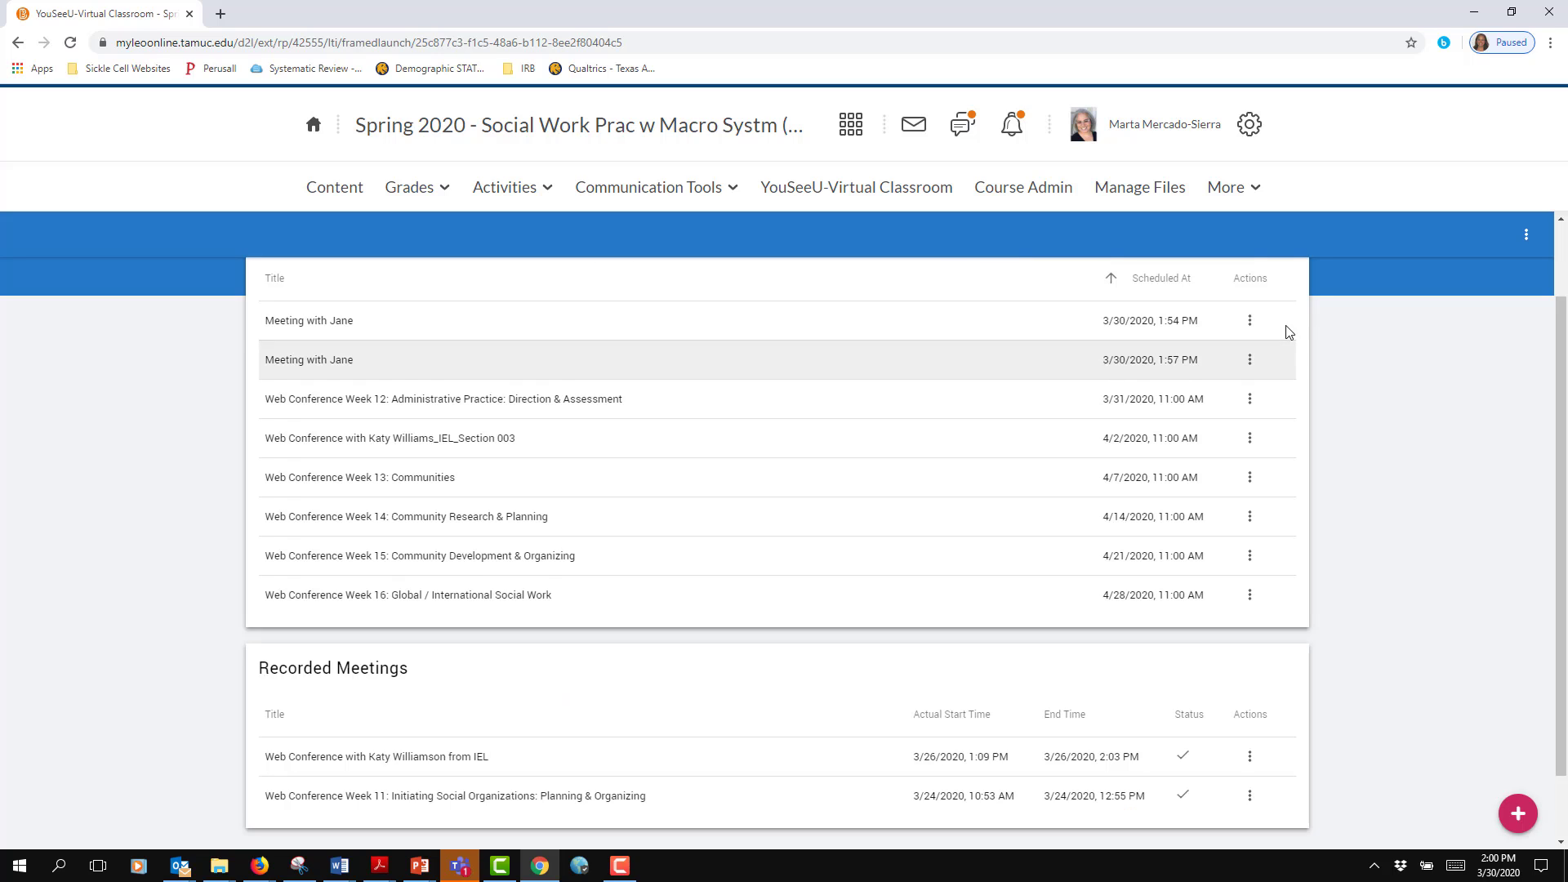
{"action": "left_click", "coordinate": [1250, 360]}
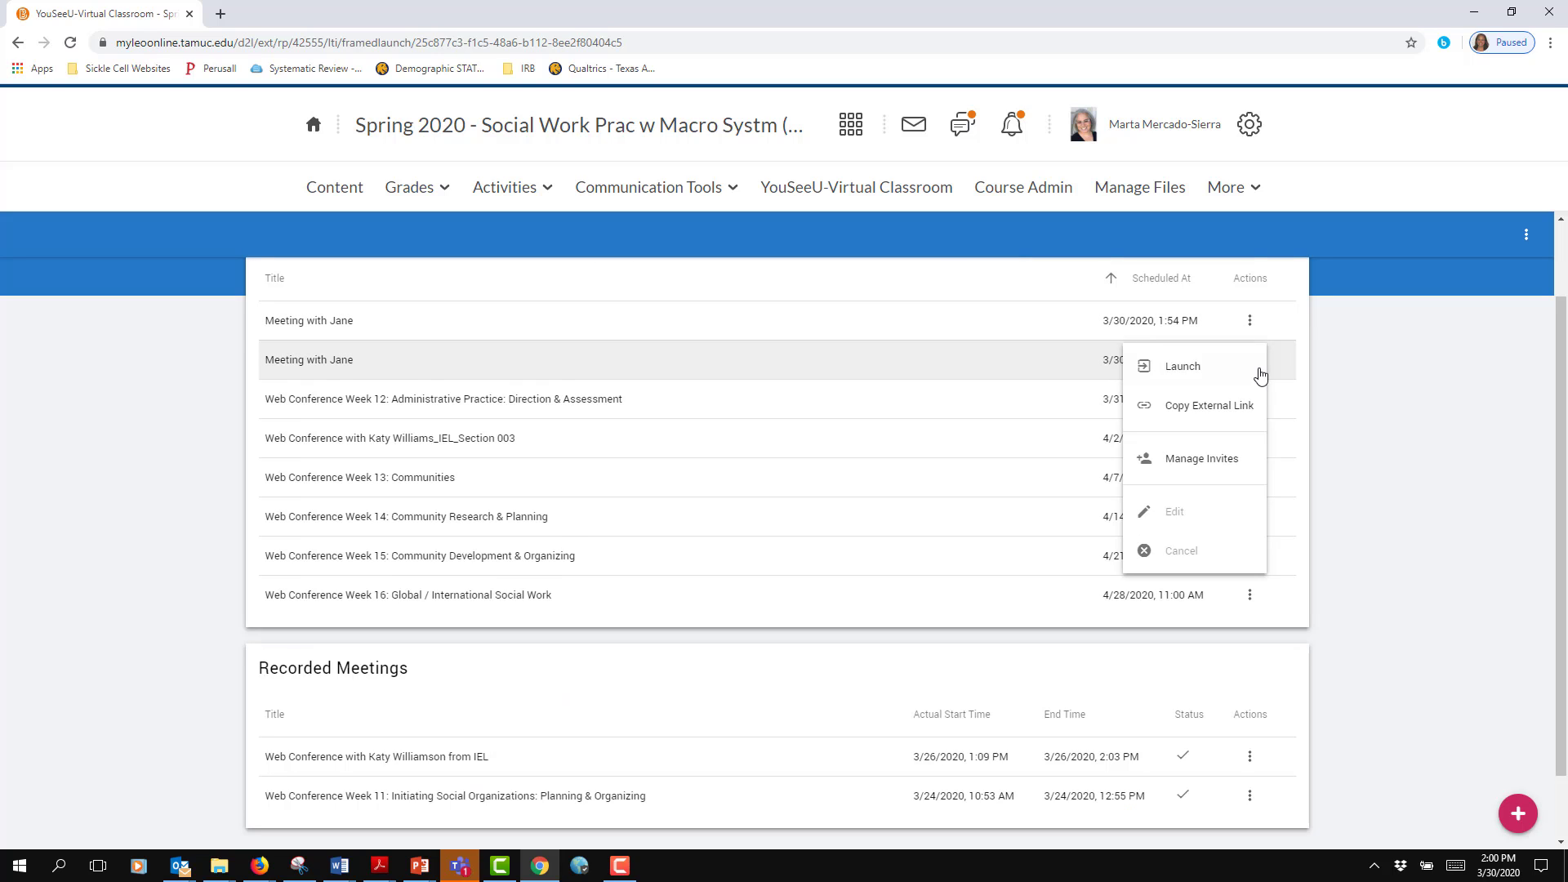
{"action": "left_click", "coordinate": [1200, 406]}
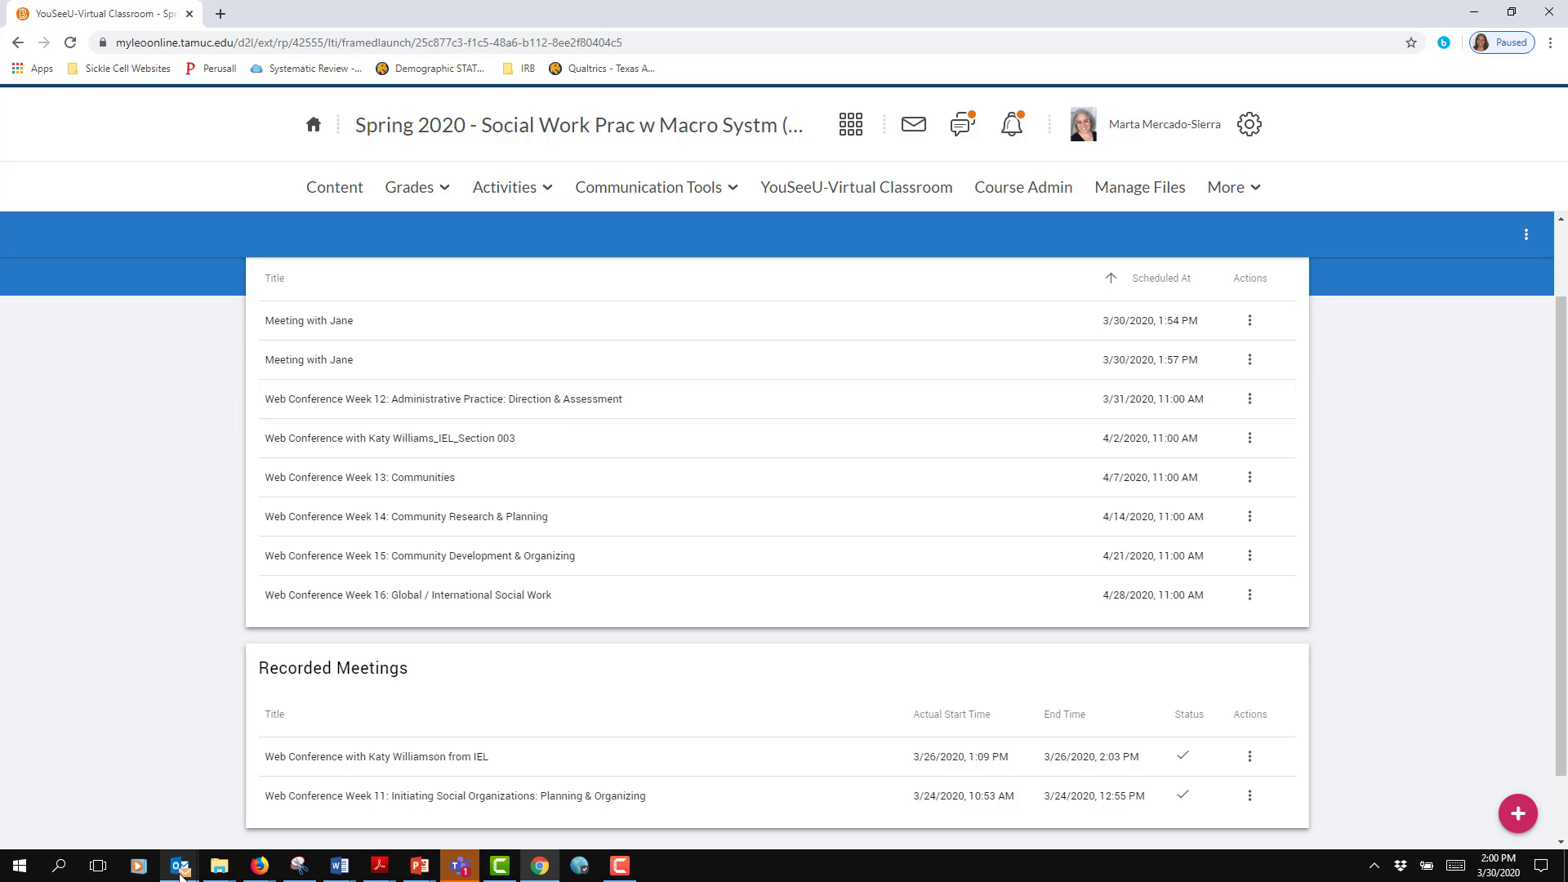
{"action": "mouse_move", "coordinate": [179, 871]}
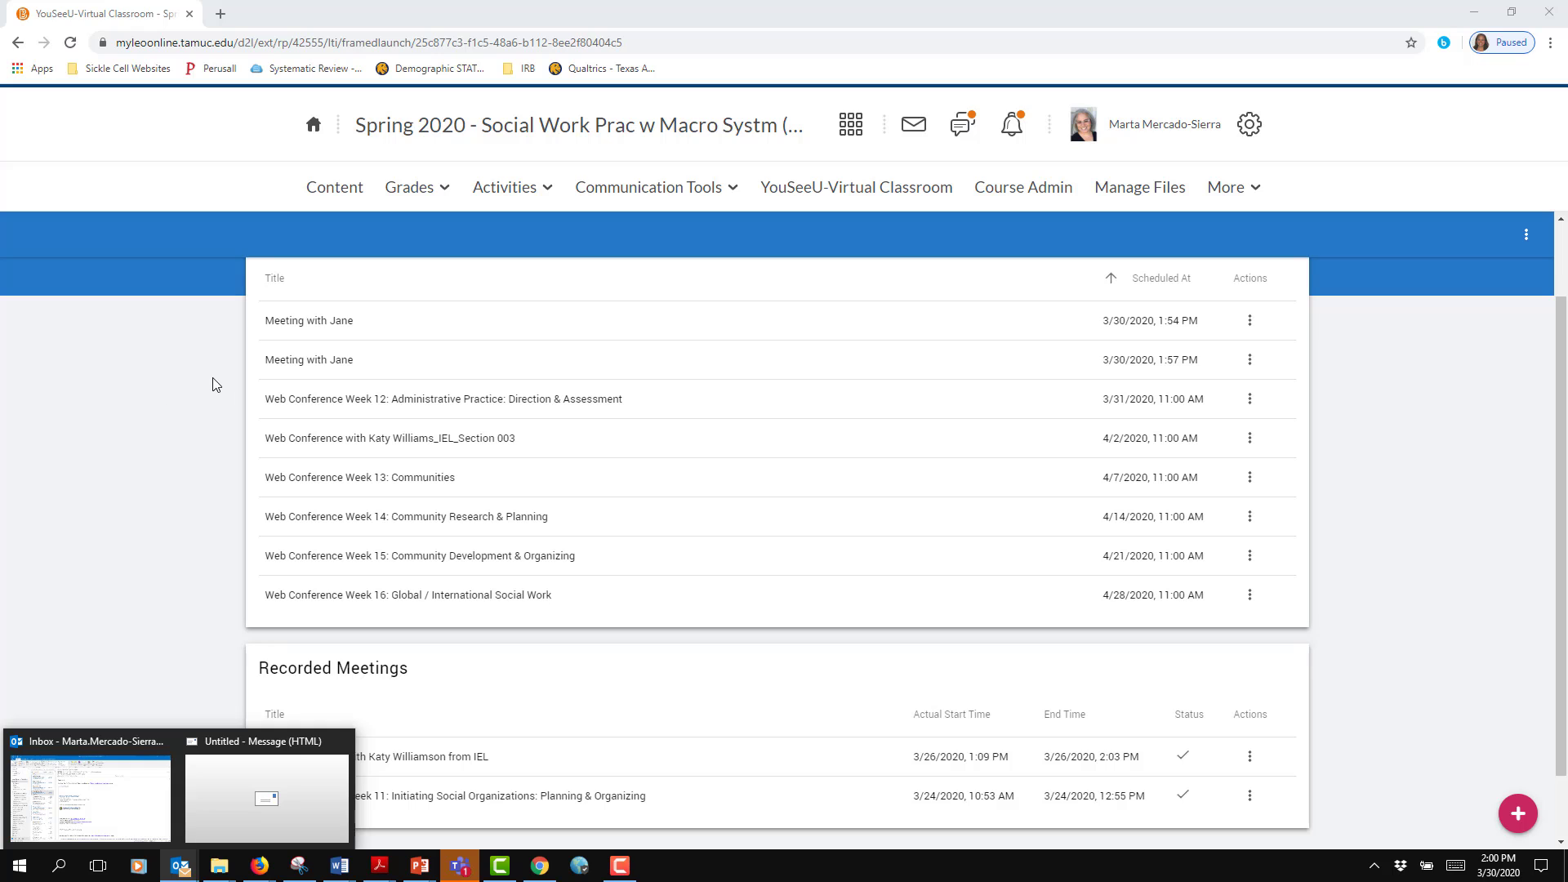
{"action": "right_click", "coordinate": [168, 375]}
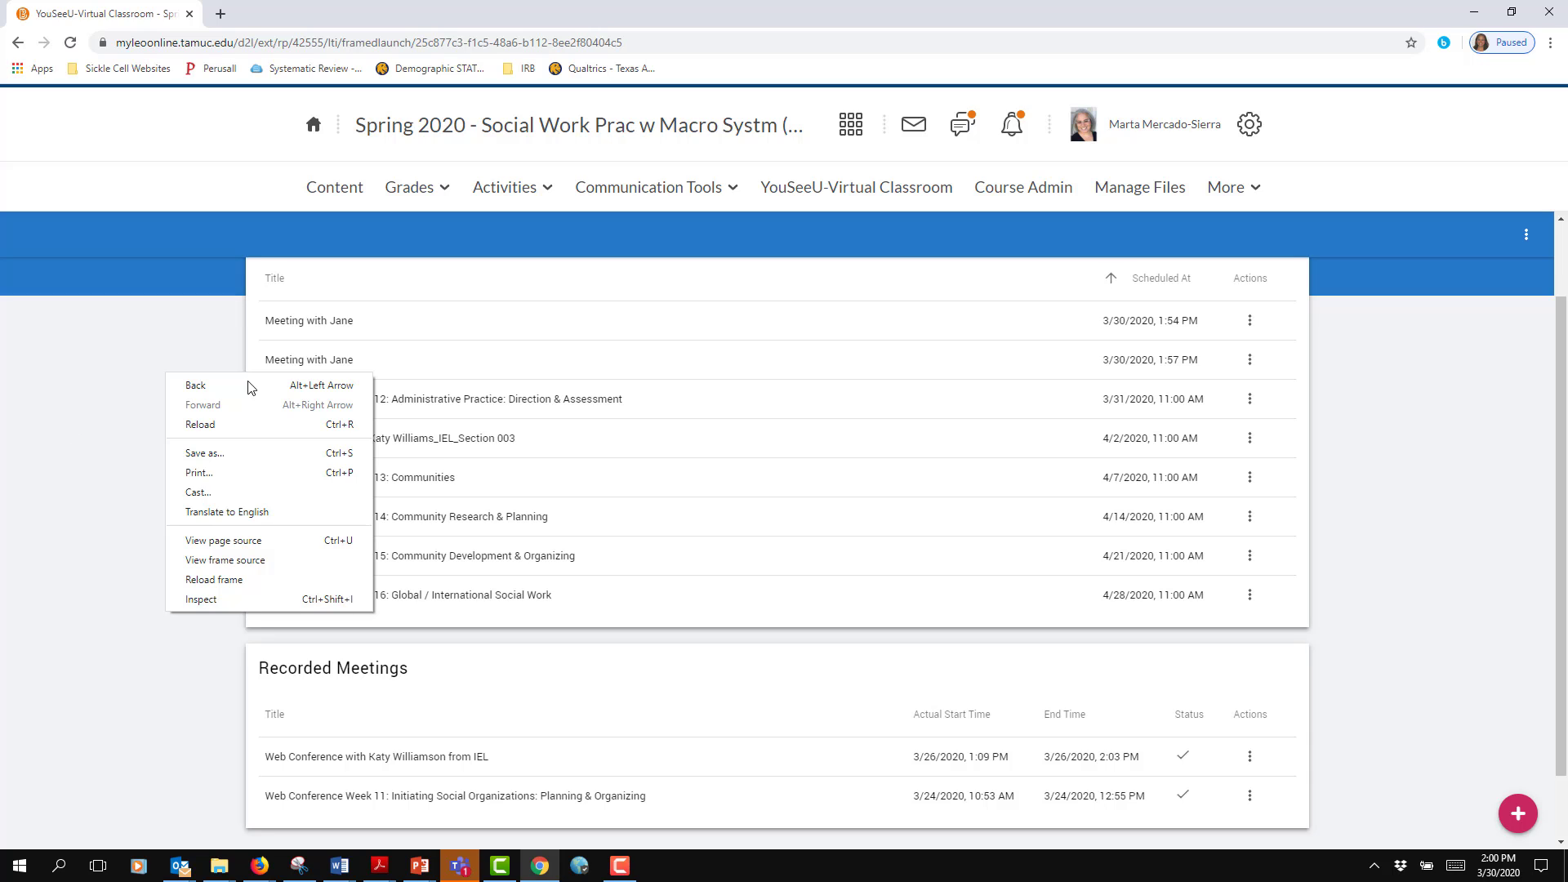
{"action": "left_click", "coordinate": [1404, 349]}
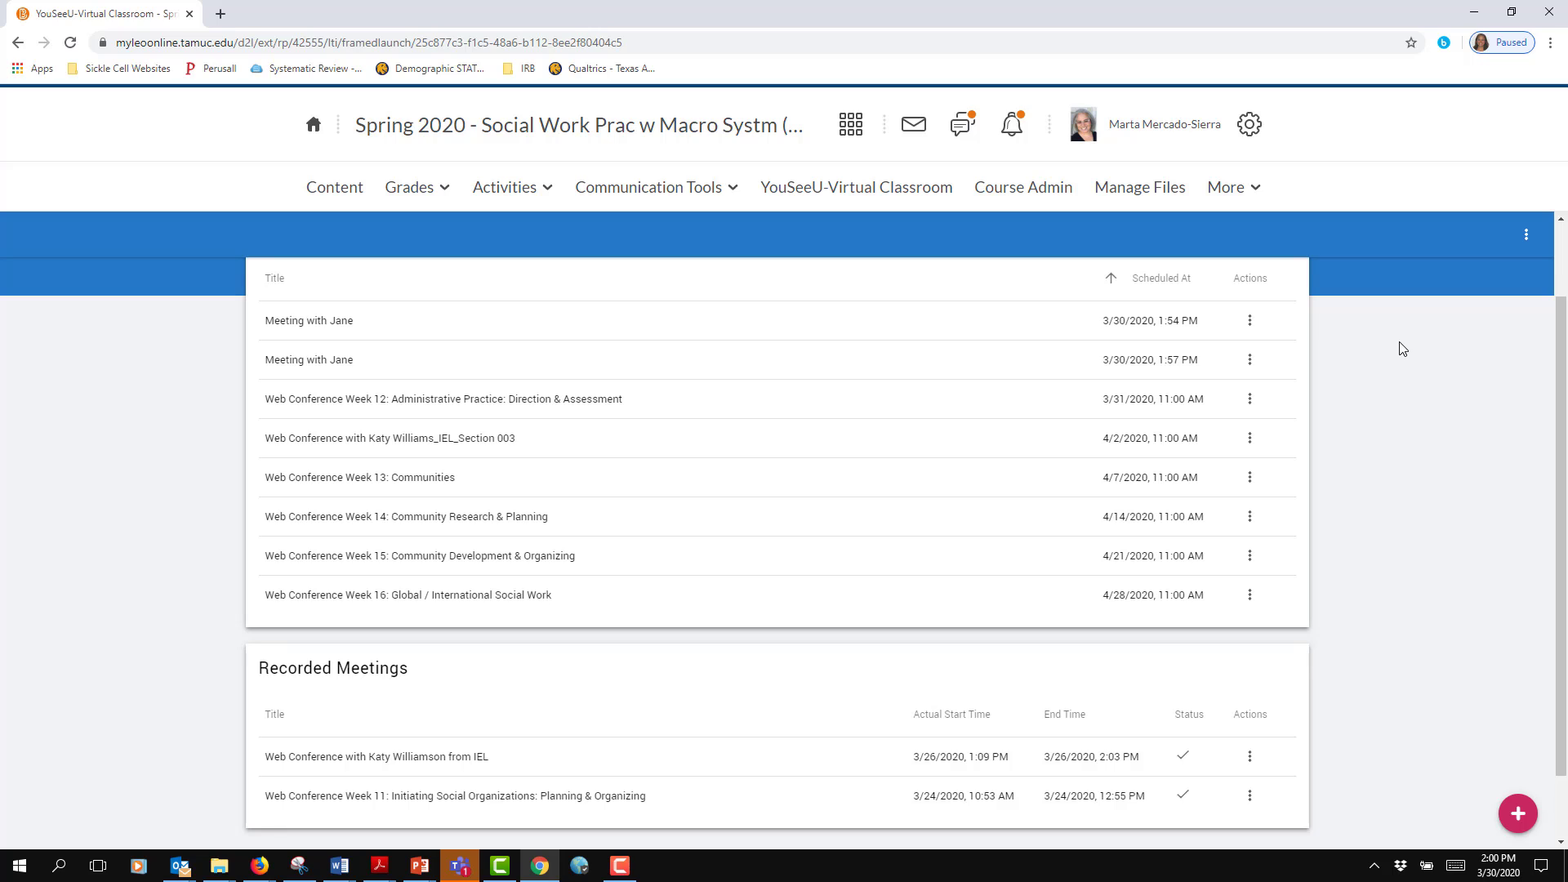